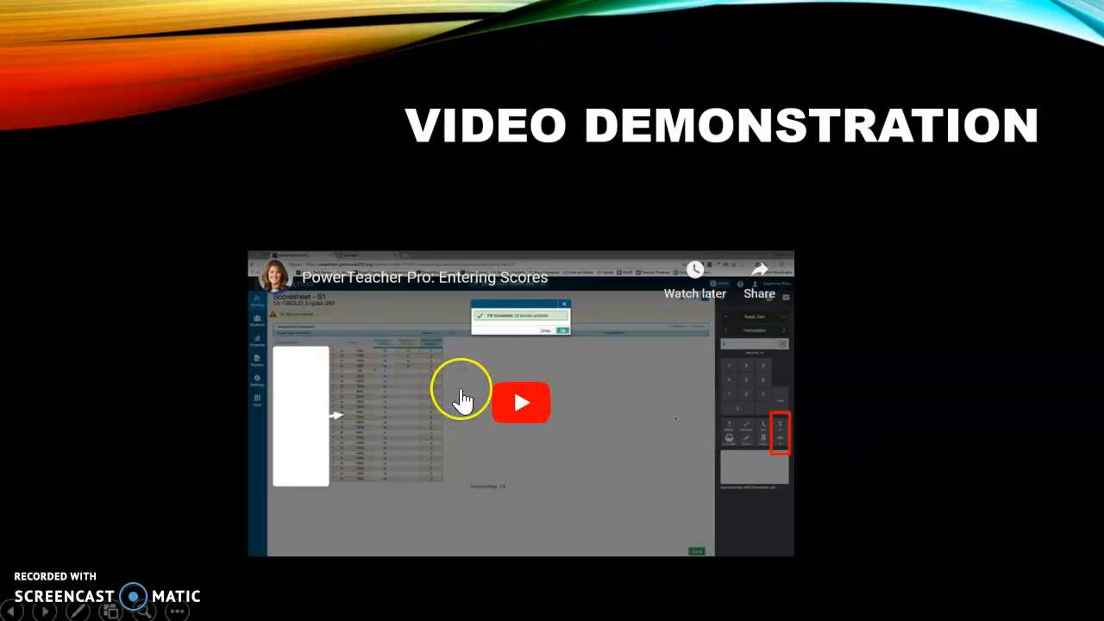
Step: Play a short part of the embedded PowerTeacher Pro: Entering Scores video, pause it, and advance to the Guided Practice slide
{"action": "left_click", "coordinate": [522, 416]}
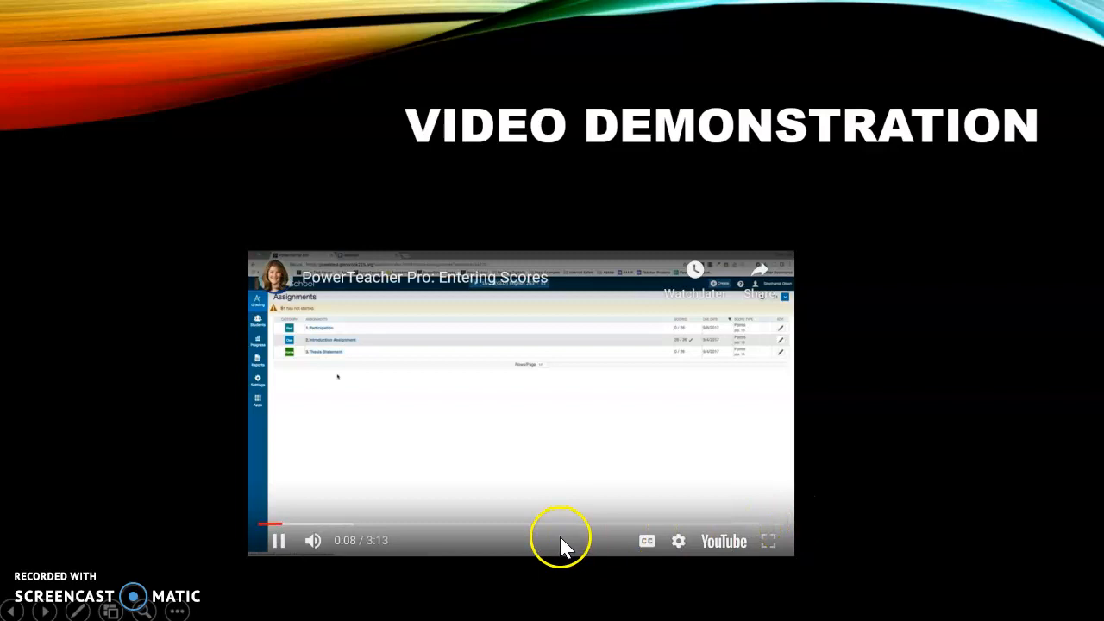
{"action": "left_click", "coordinate": [280, 545]}
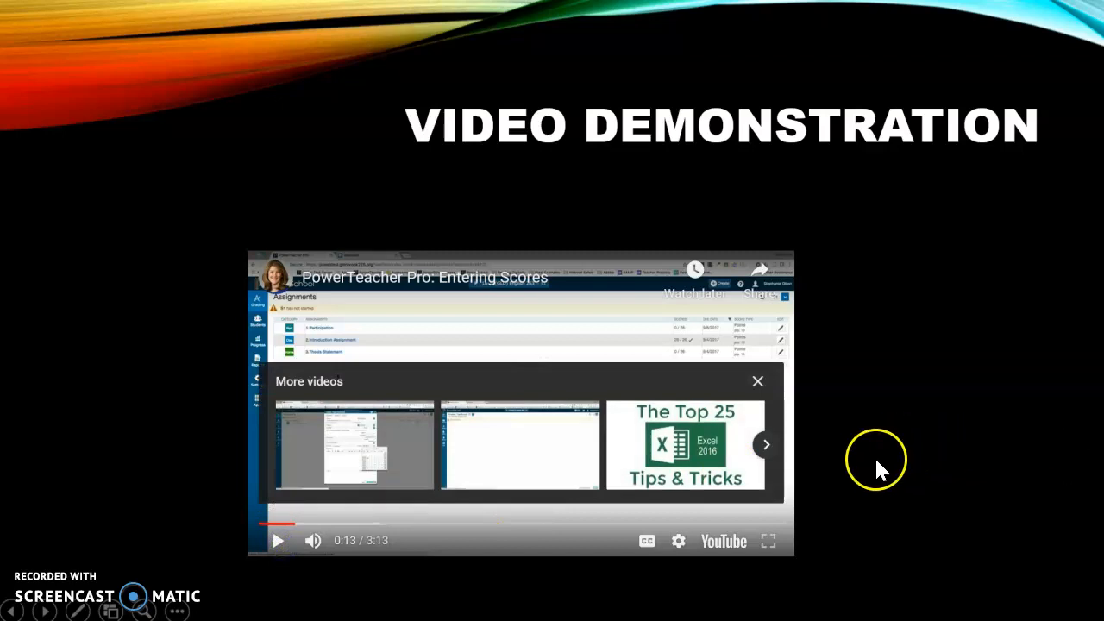
{"action": "left_click", "coordinate": [899, 467]}
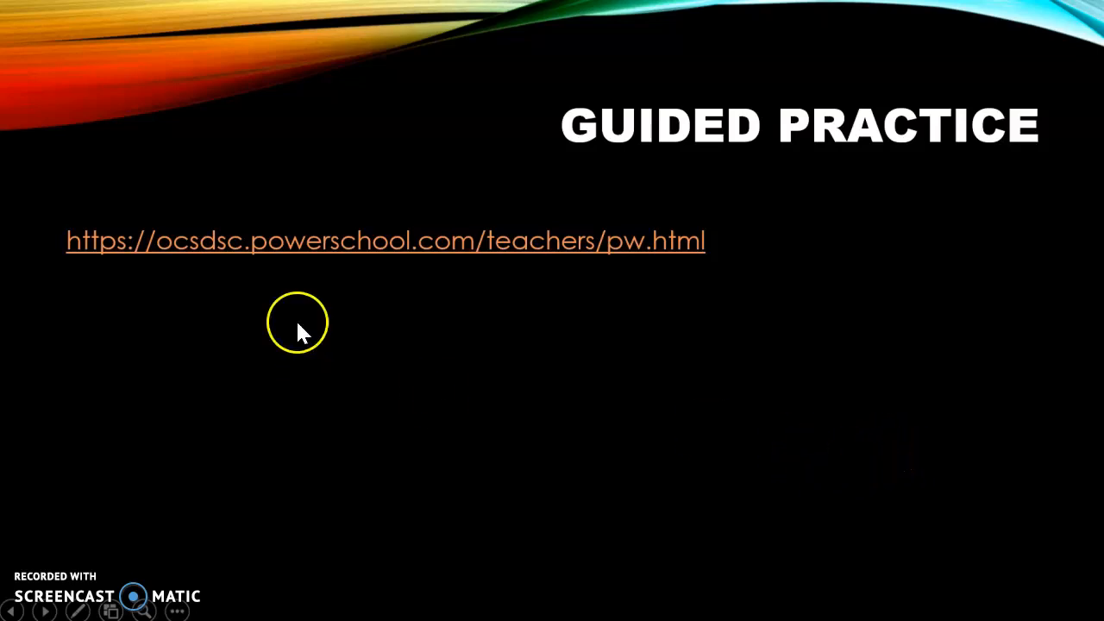
Step: Open the linked PowerSchool teacher page and sign in with the teacher's username and password, dismissing the browser's offer to save the password
{"action": "left_click", "coordinate": [334, 248]}
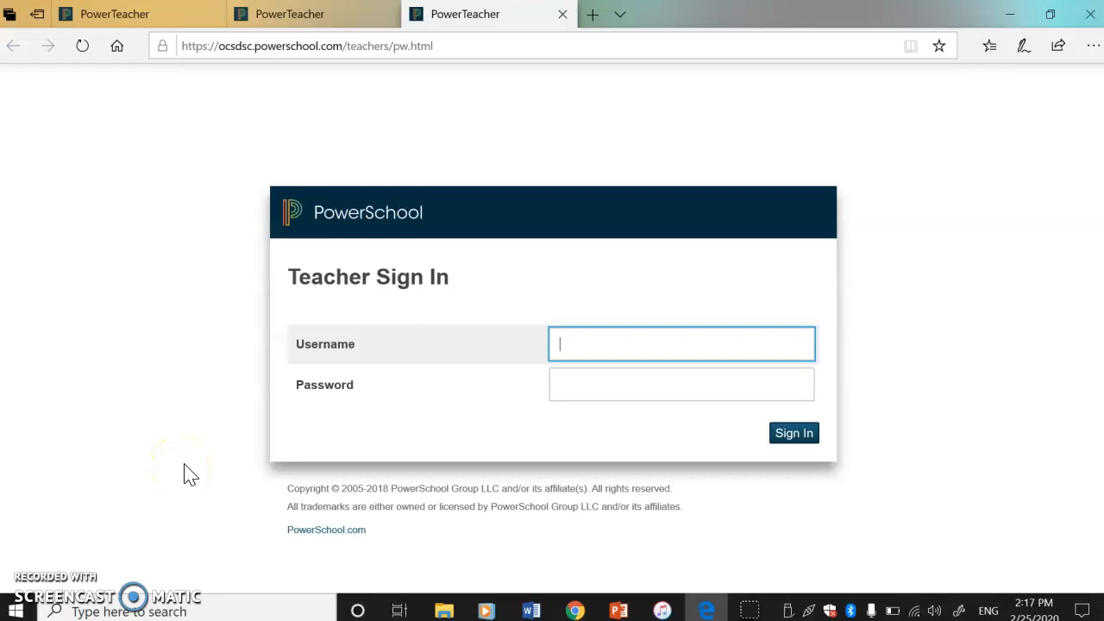
{"action": "key", "text": "Tab"}
{"action": "type", "text": "••••••"}
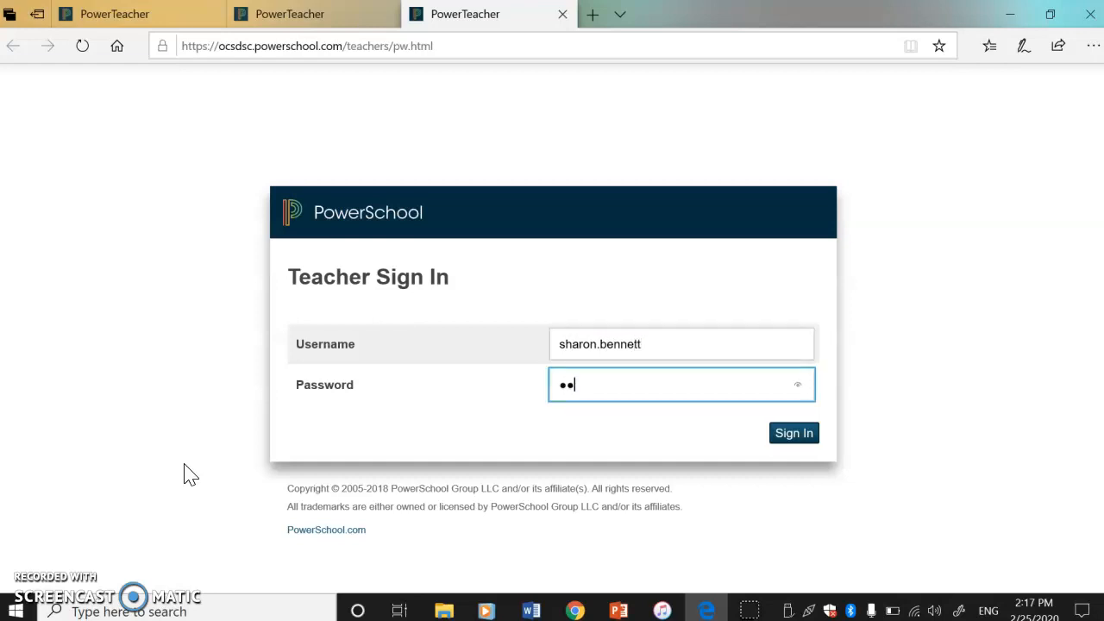
{"action": "type", "text": "•••"}
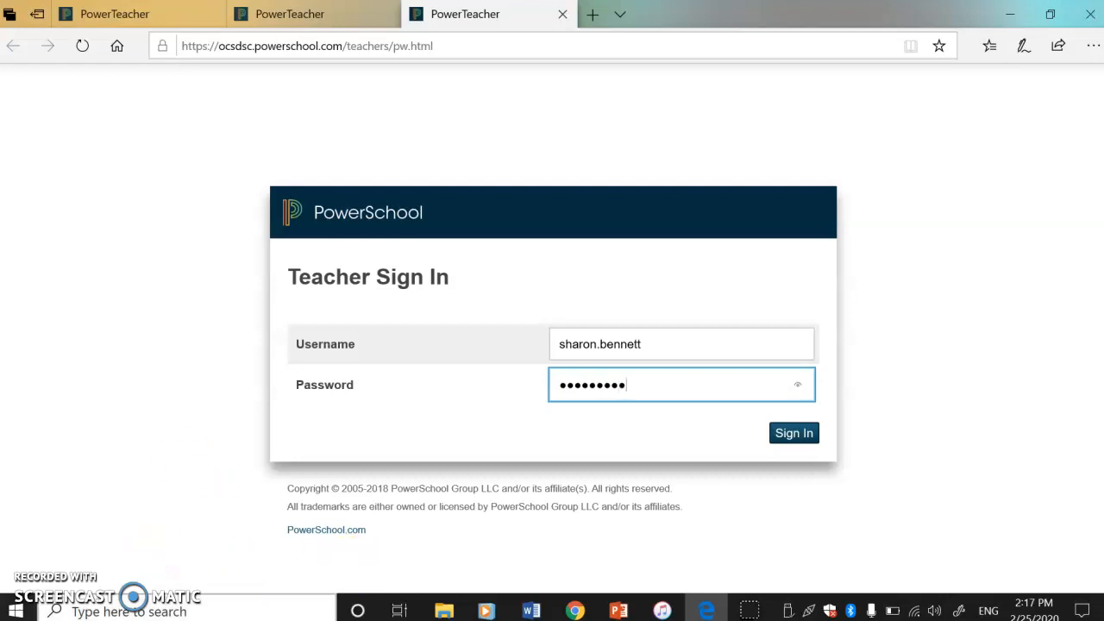
{"action": "left_click", "coordinate": [809, 423]}
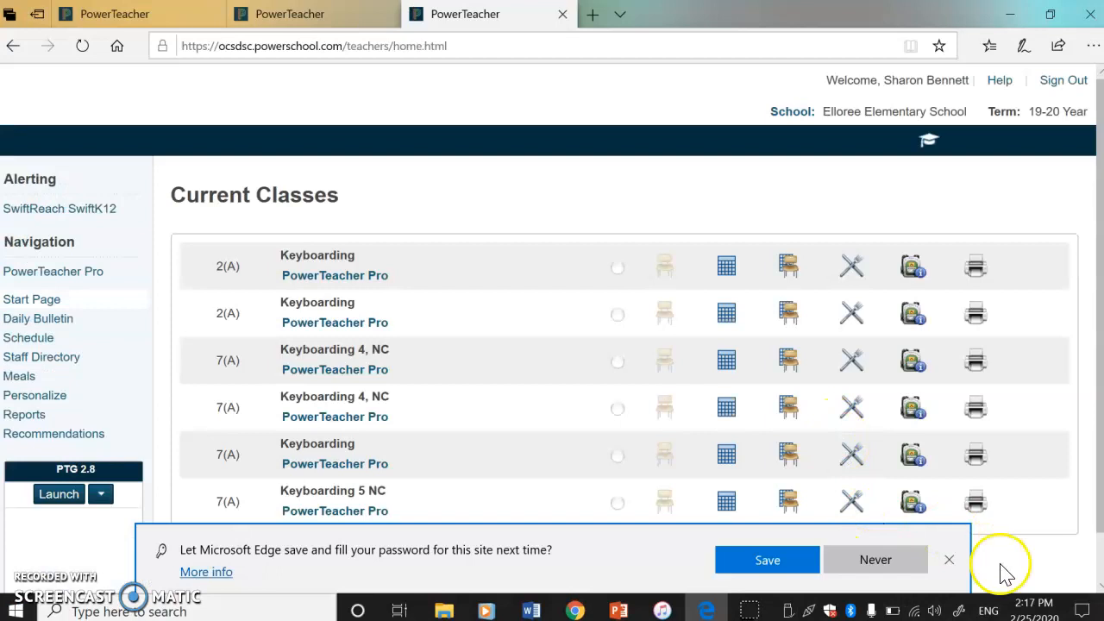
{"action": "left_click", "coordinate": [949, 561]}
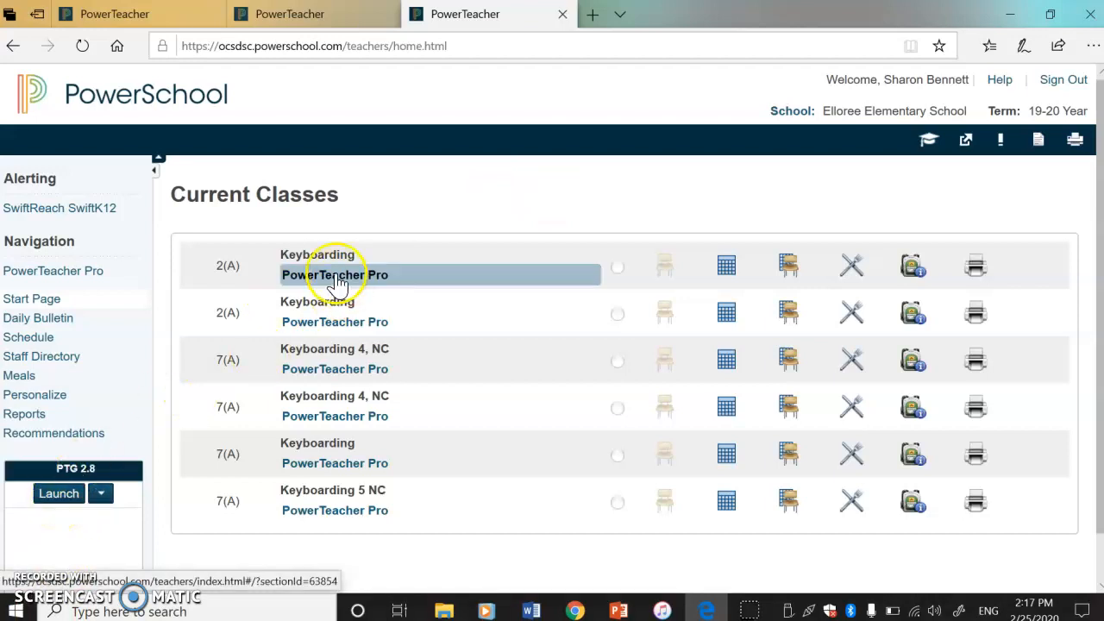
Step: Open the second listed 2(A) Keyboarding class in PowerTeacher Pro and start a new assignment named Test
{"action": "left_click", "coordinate": [313, 333]}
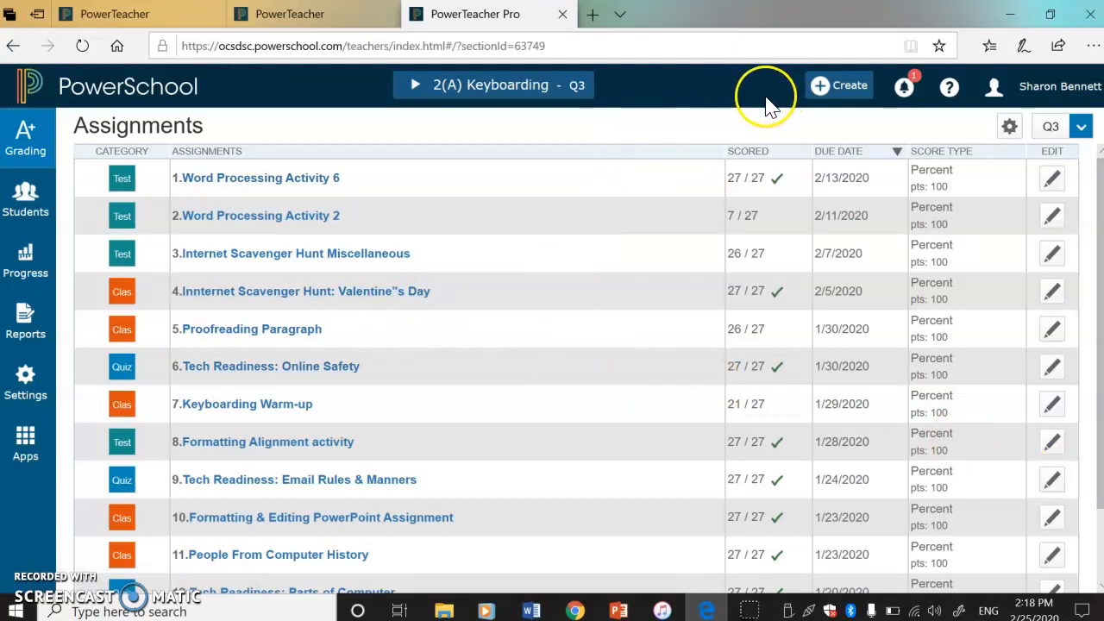
{"action": "left_click", "coordinate": [854, 97]}
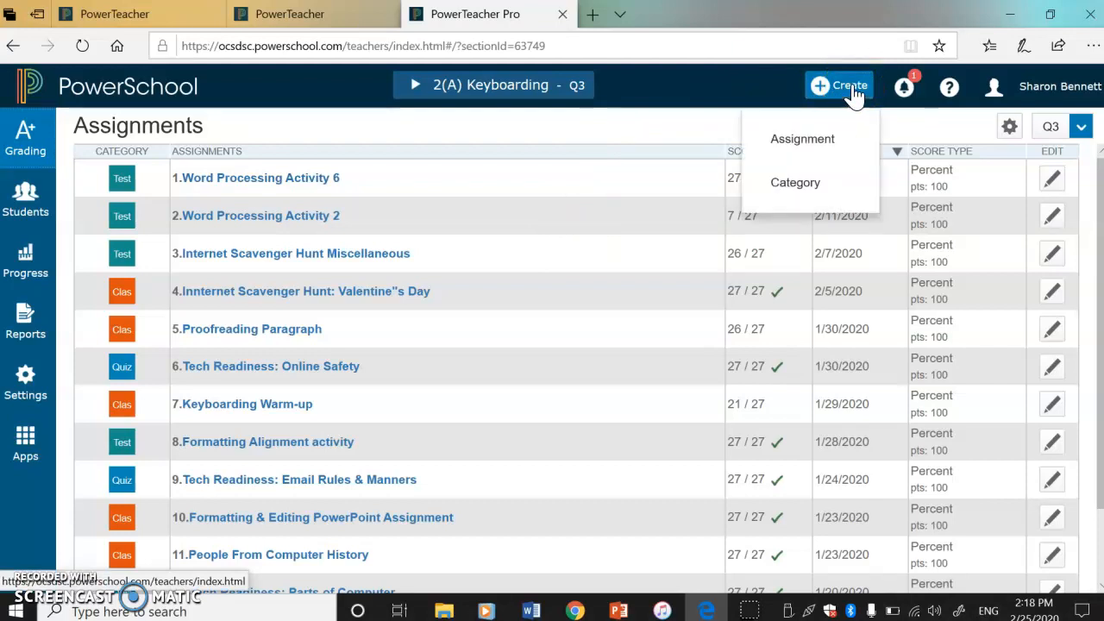
{"action": "left_click", "coordinate": [796, 142]}
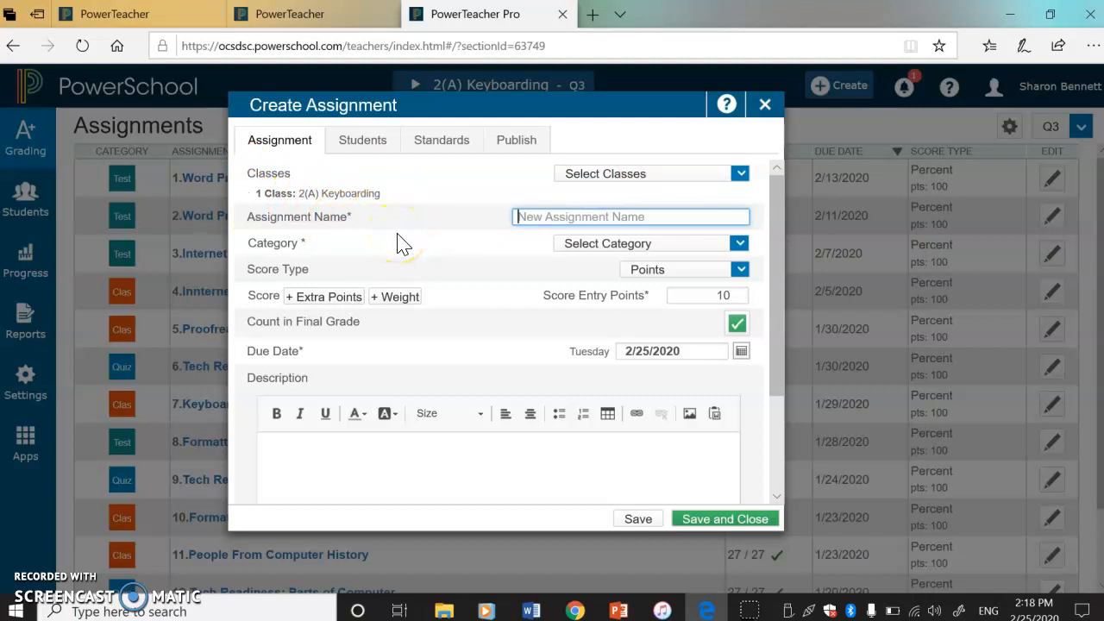
{"action": "type", "text": "Test"}
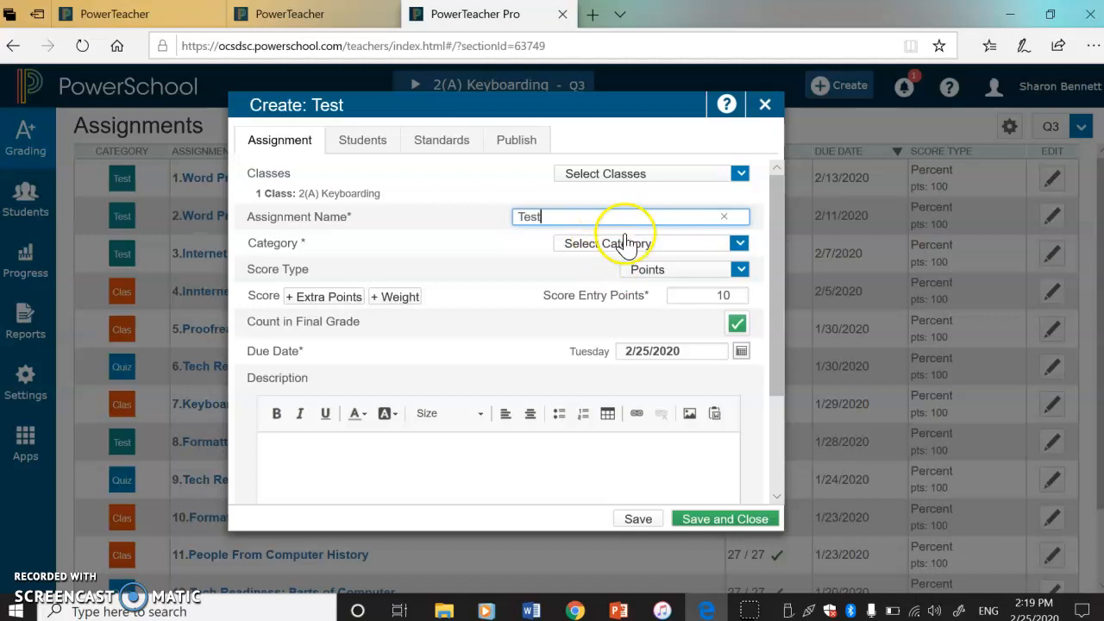
Step: Set the assignment's category to Tests/Projects/Perform (MS/HS) and its due date to 2/28/2020
{"action": "left_click", "coordinate": [585, 250]}
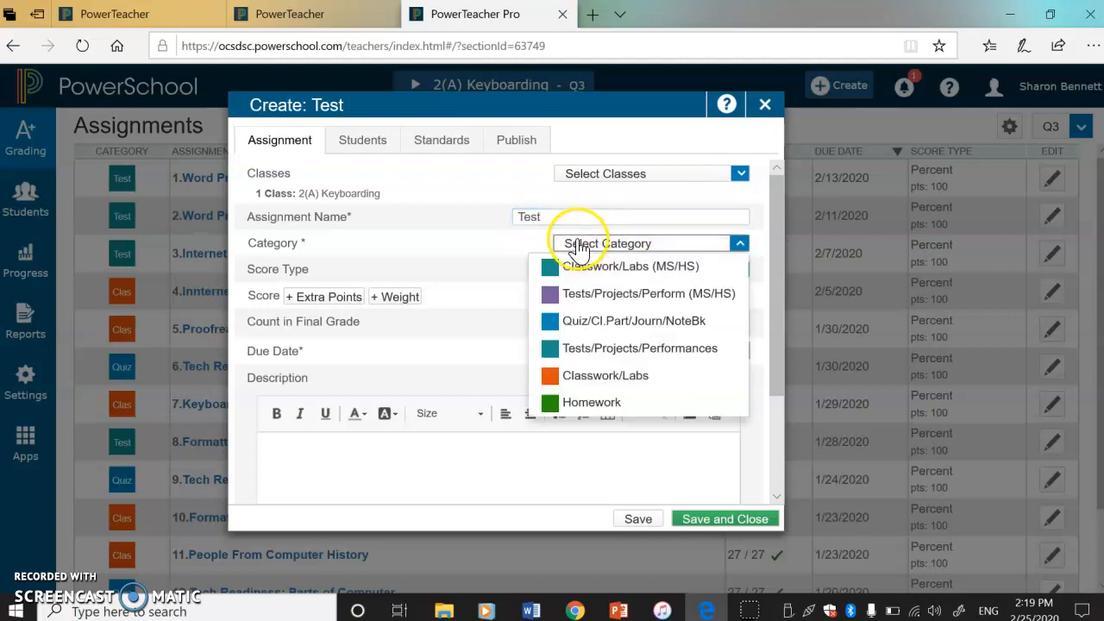
{"action": "left_click", "coordinate": [585, 298]}
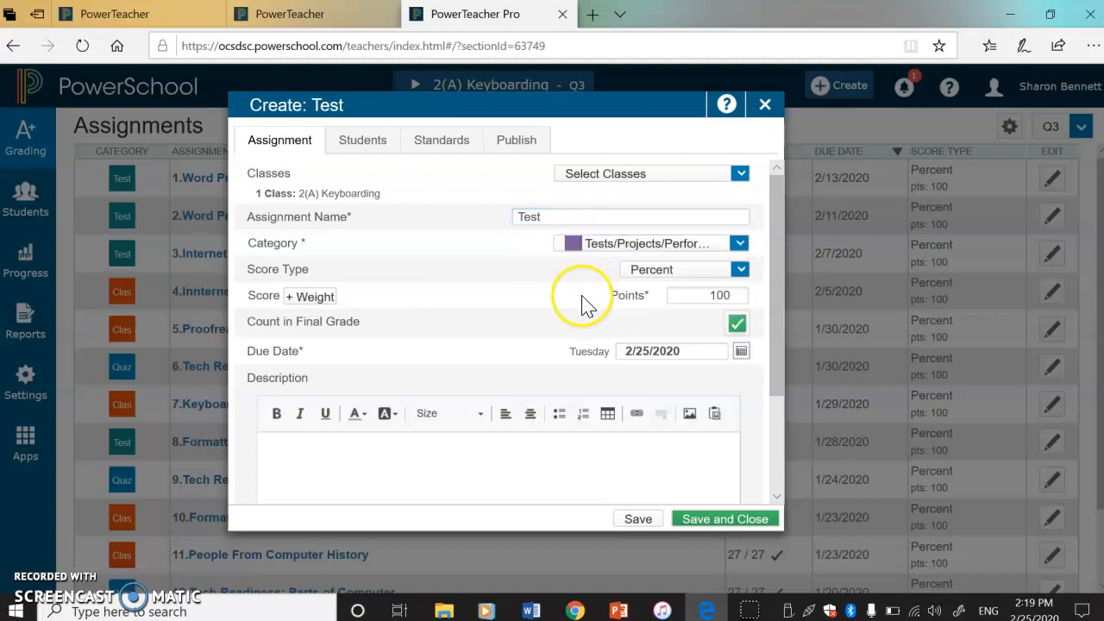
{"action": "left_click", "coordinate": [742, 354]}
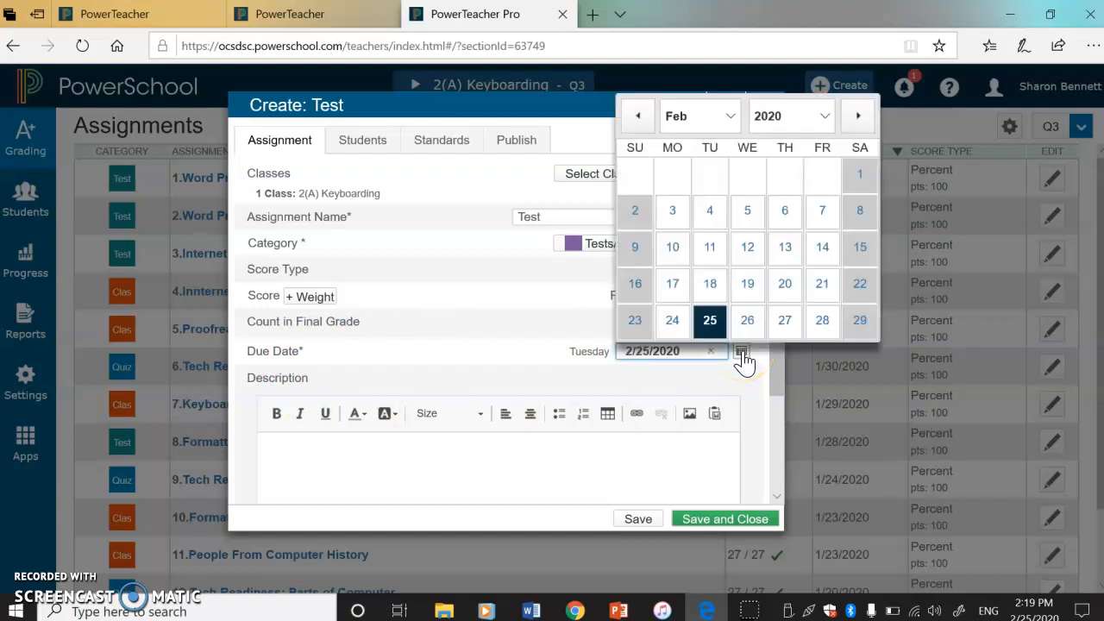
{"action": "left_click", "coordinate": [827, 323]}
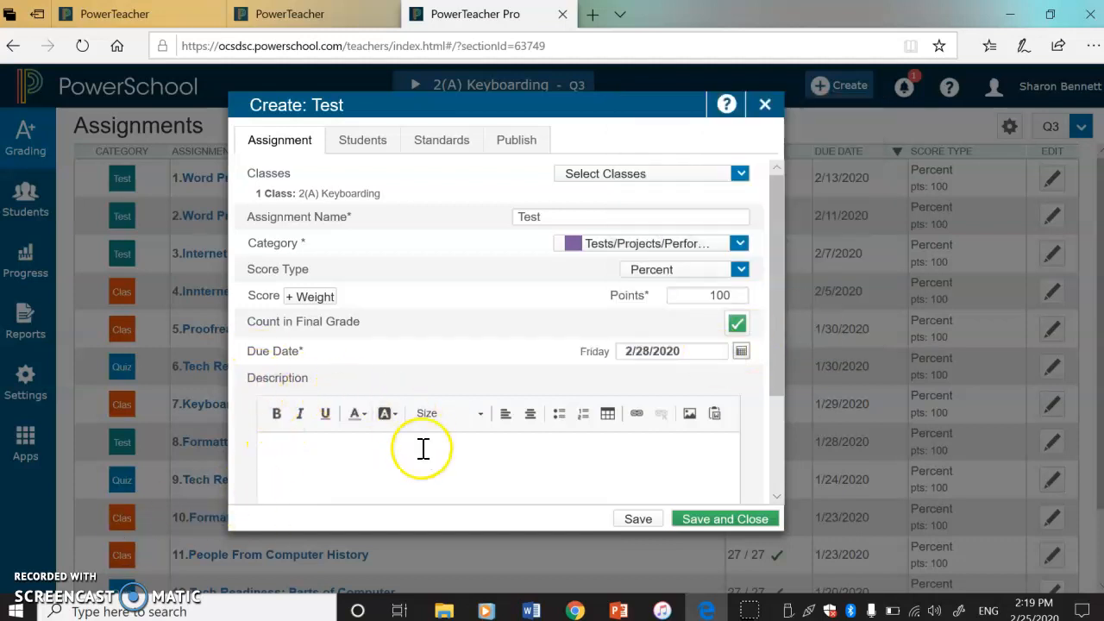
Step: Enter Test as the assignment's description, then save and close the assignment
{"action": "left_click", "coordinate": [352, 458]}
{"action": "left_click", "coordinate": [697, 520]}
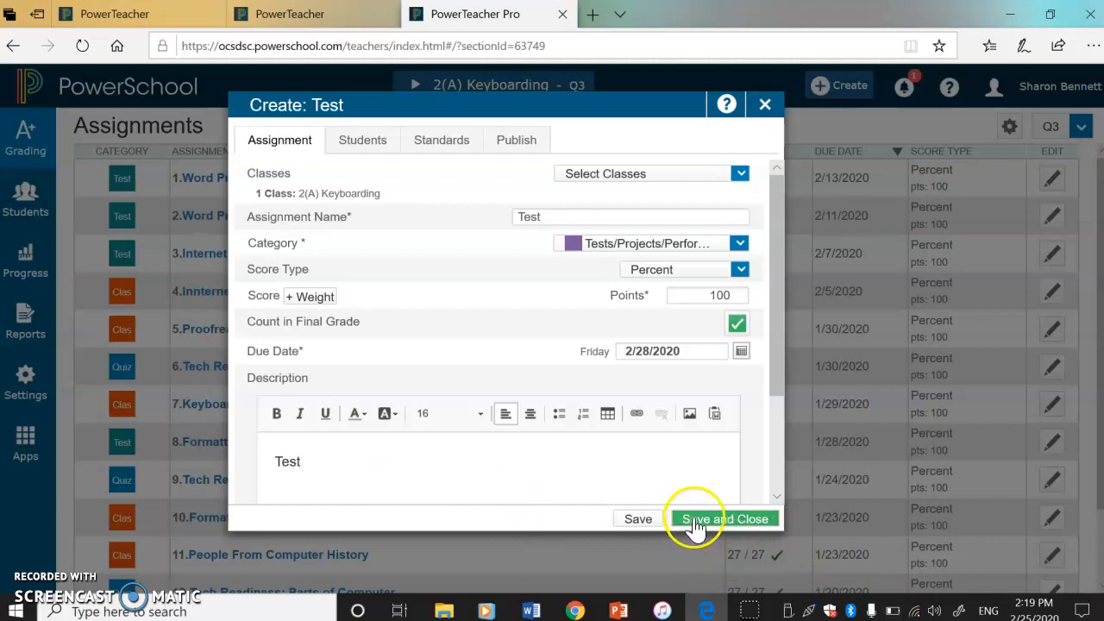
{"action": "left_click", "coordinate": [686, 528]}
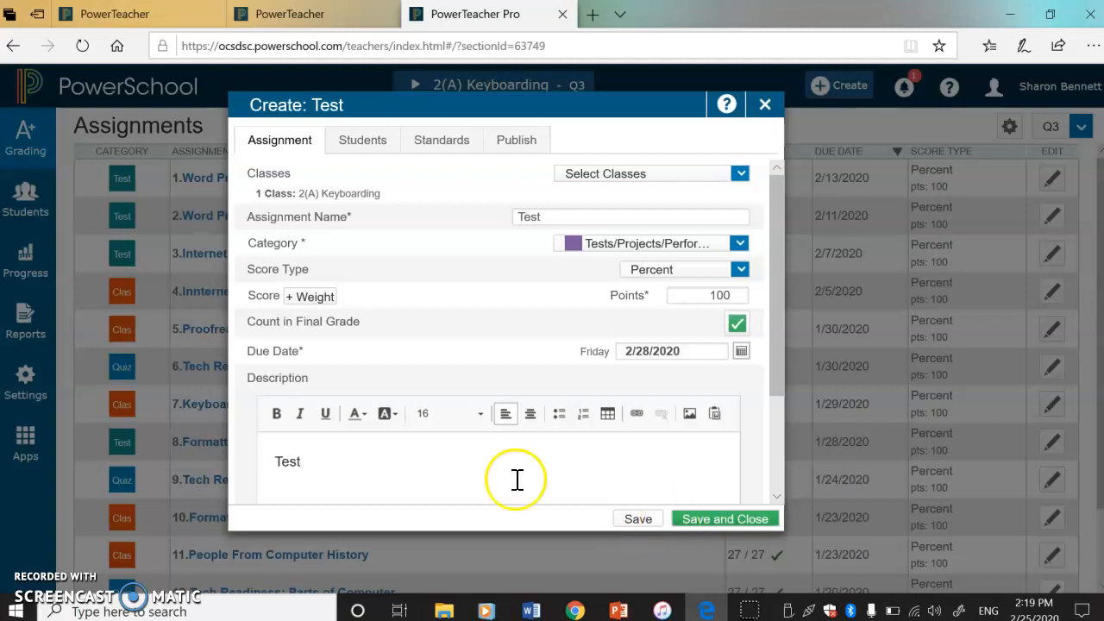
{"action": "left_click", "coordinate": [703, 520]}
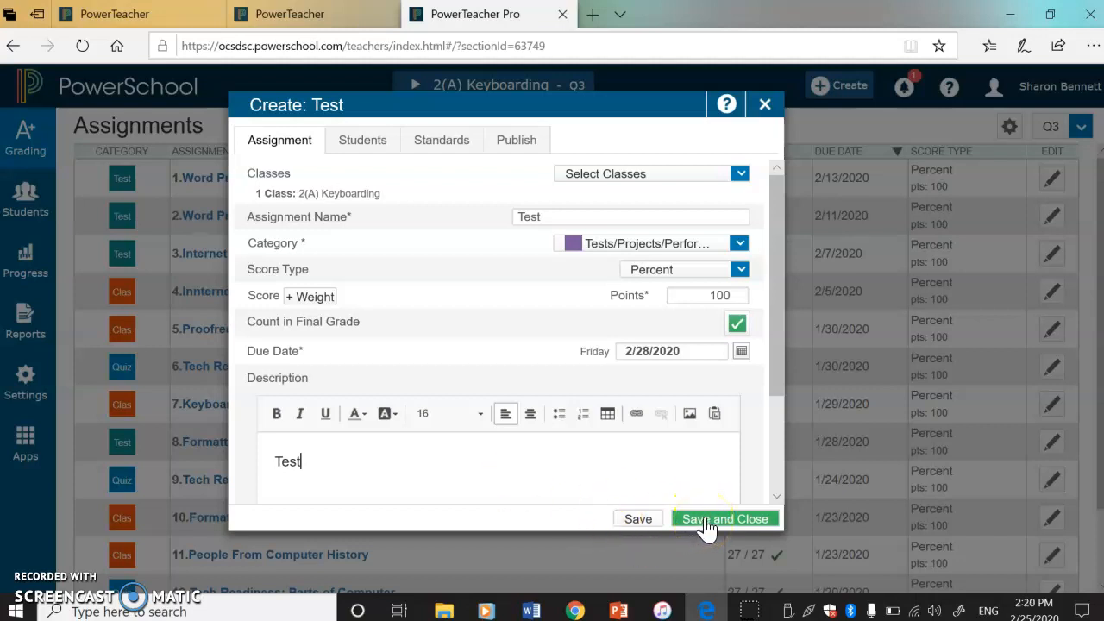
{"action": "left_click", "coordinate": [705, 520]}
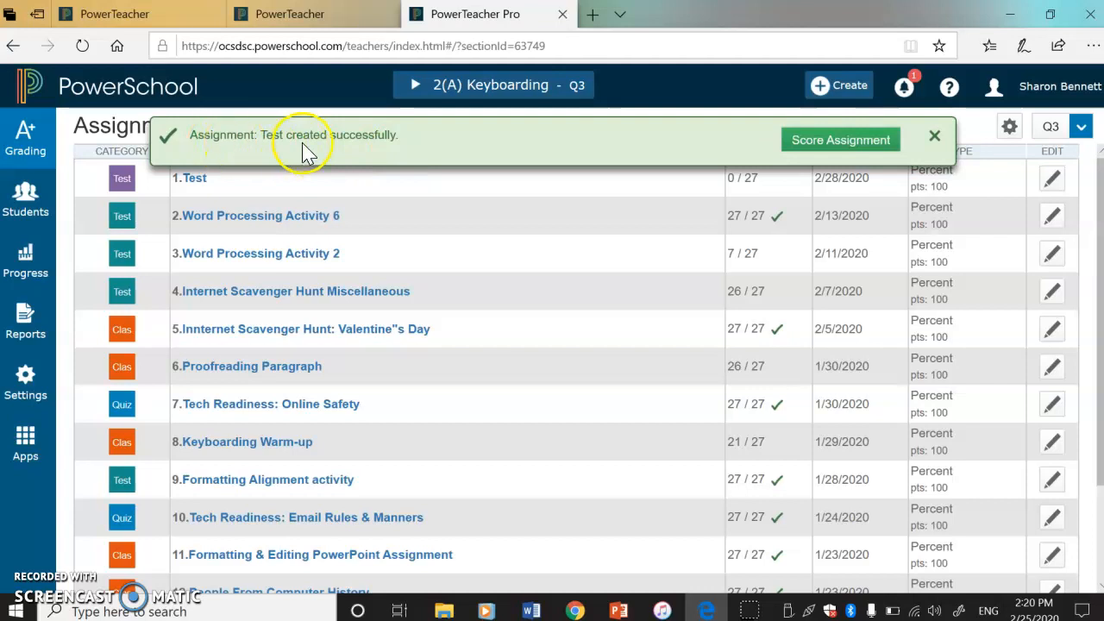
Step: Open the new Test assignment for scoring and enter a score of 100 for the first student
{"action": "left_click", "coordinate": [808, 143]}
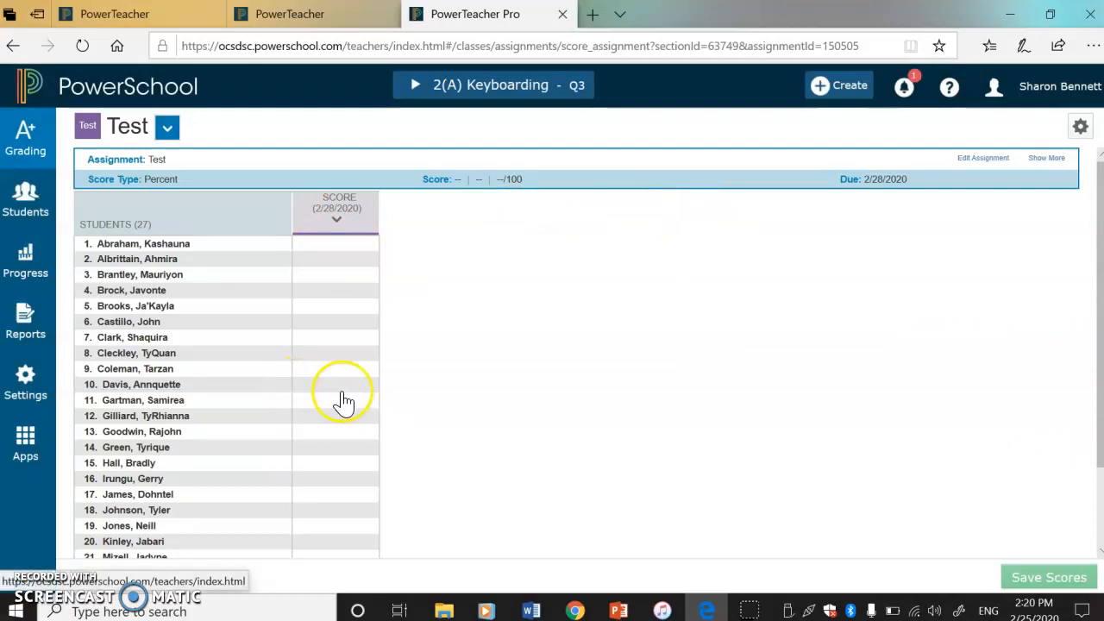
{"action": "left_click", "coordinate": [337, 256]}
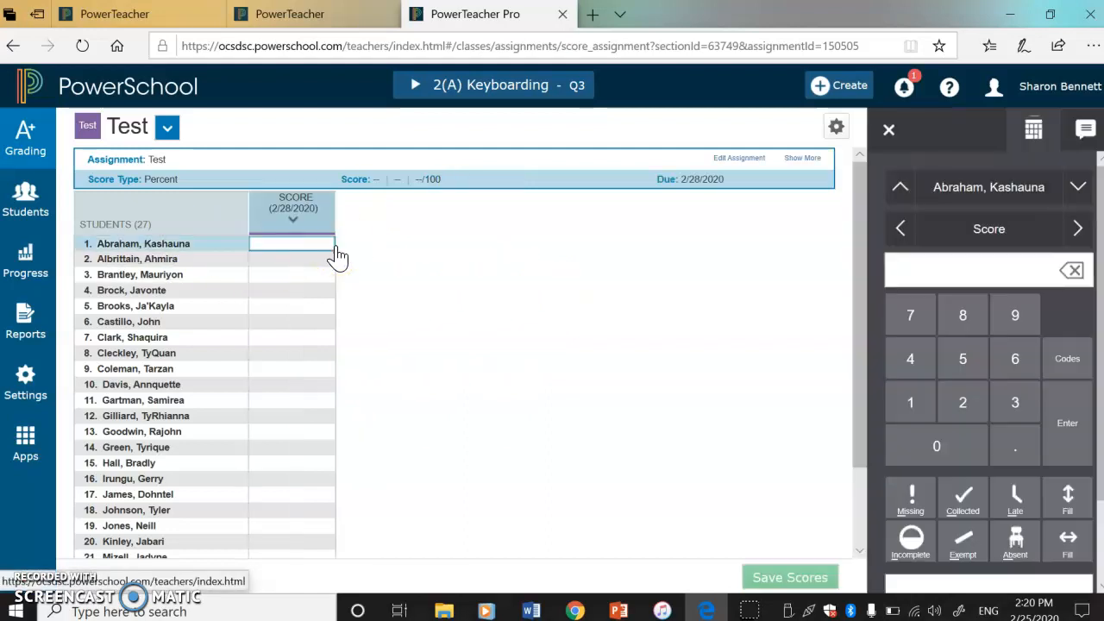
{"action": "left_click", "coordinate": [342, 257]}
{"action": "type", "text": "100"}
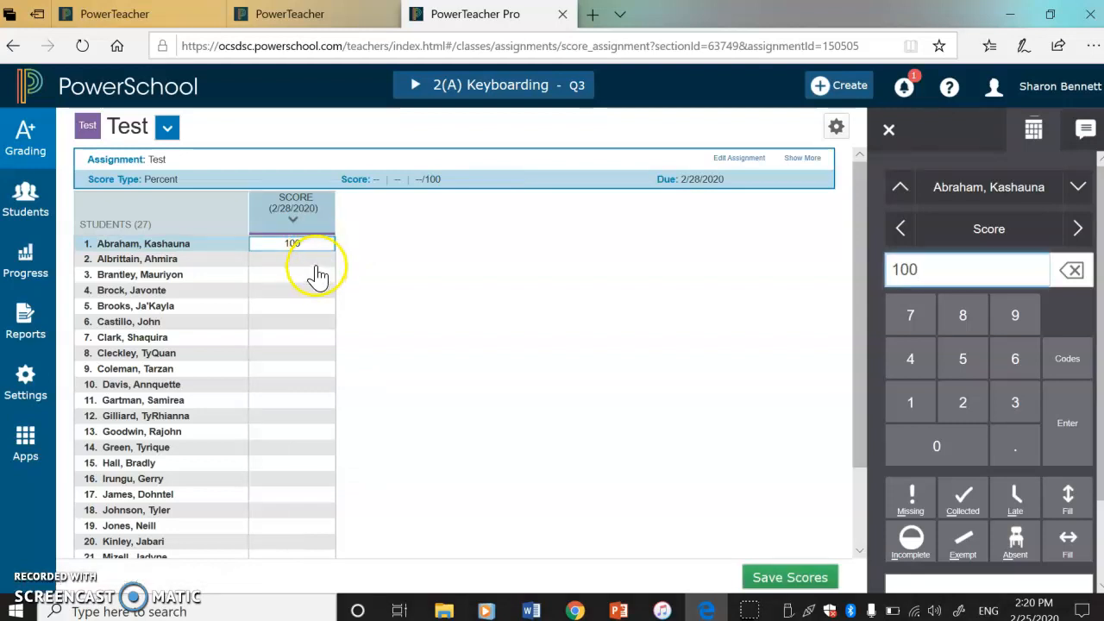
Step: Score the second student 100 and fill the remaining students' scores with the same value
{"action": "left_click", "coordinate": [317, 262]}
{"action": "type", "text": "100"}
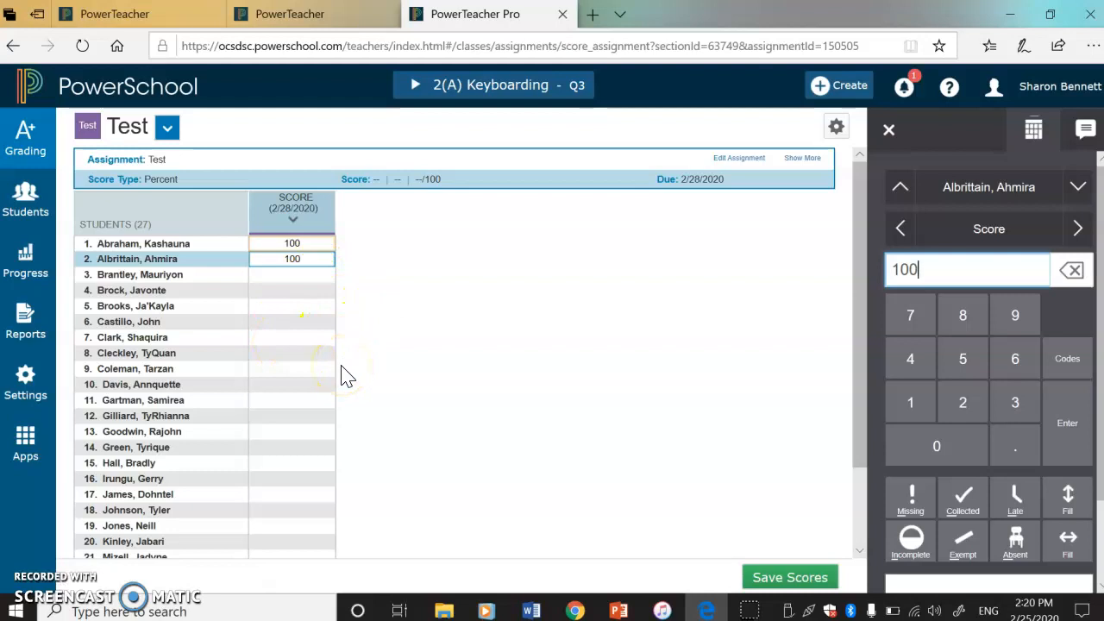
{"action": "left_click", "coordinate": [1068, 500]}
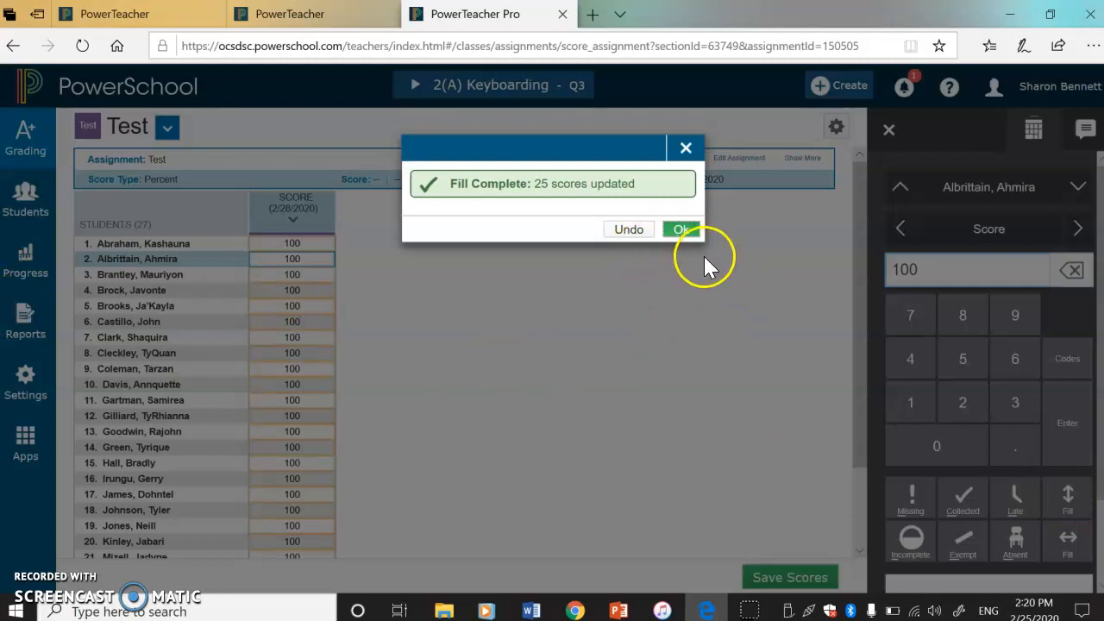
{"action": "left_click", "coordinate": [683, 231]}
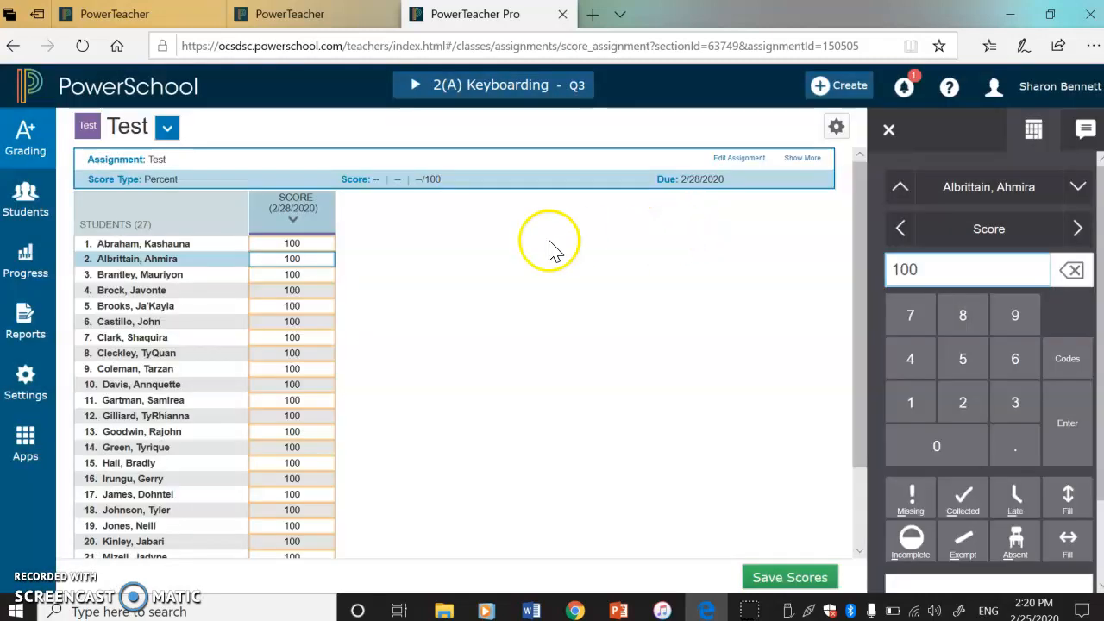
Step: Clear the tenth student's score, mark that student Absent, and save the scores
{"action": "left_click", "coordinate": [294, 386]}
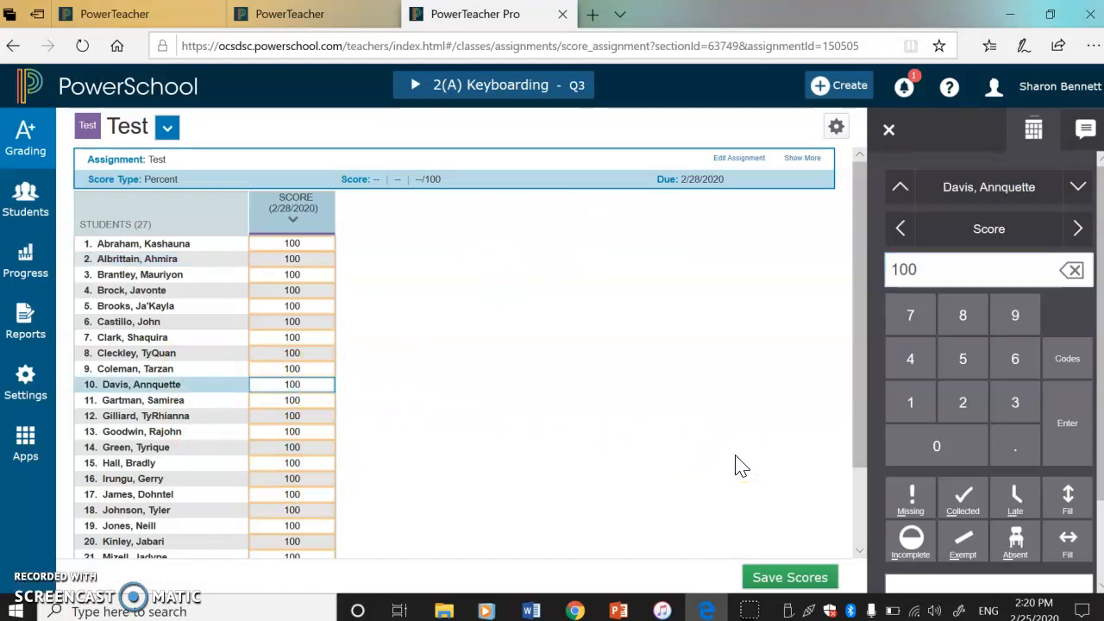
{"action": "key", "text": "Delete"}
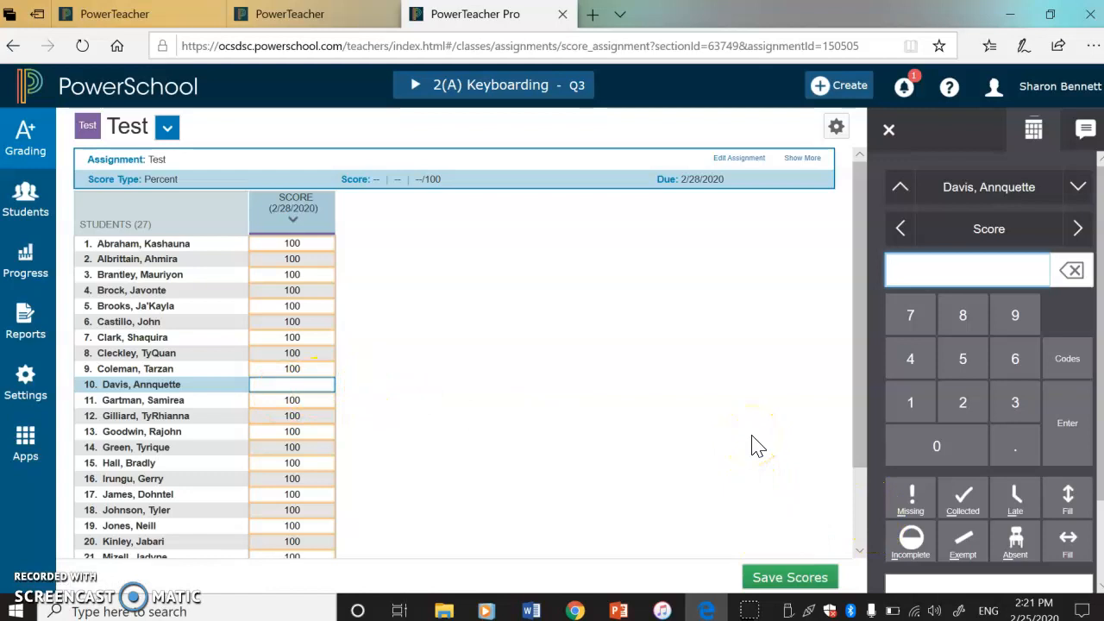
{"action": "left_click", "coordinate": [1016, 543]}
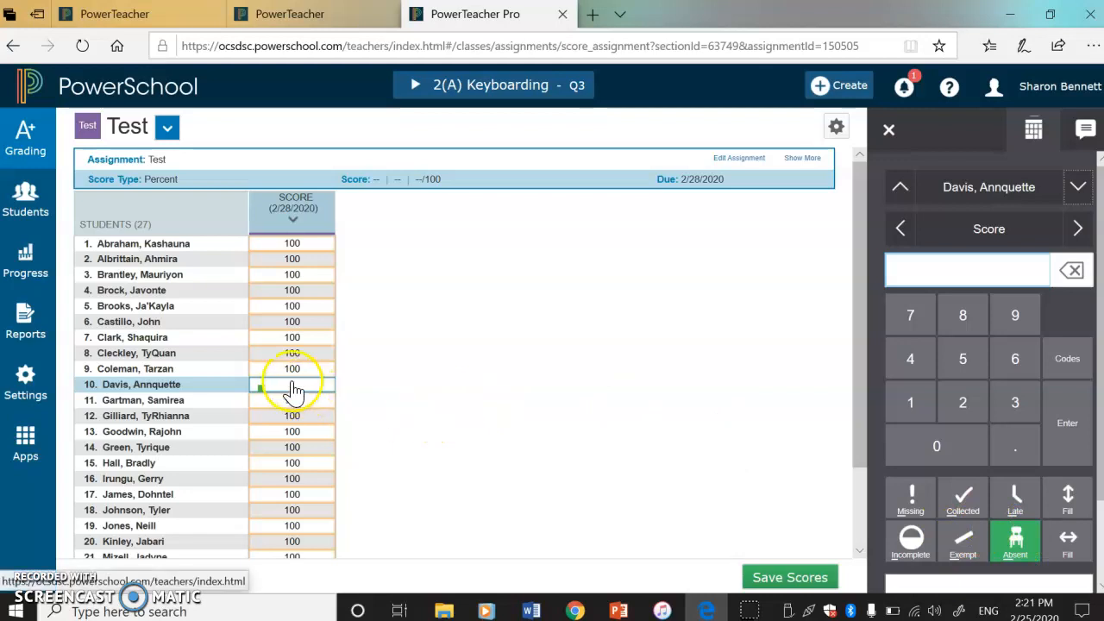
{"action": "left_click", "coordinate": [781, 581]}
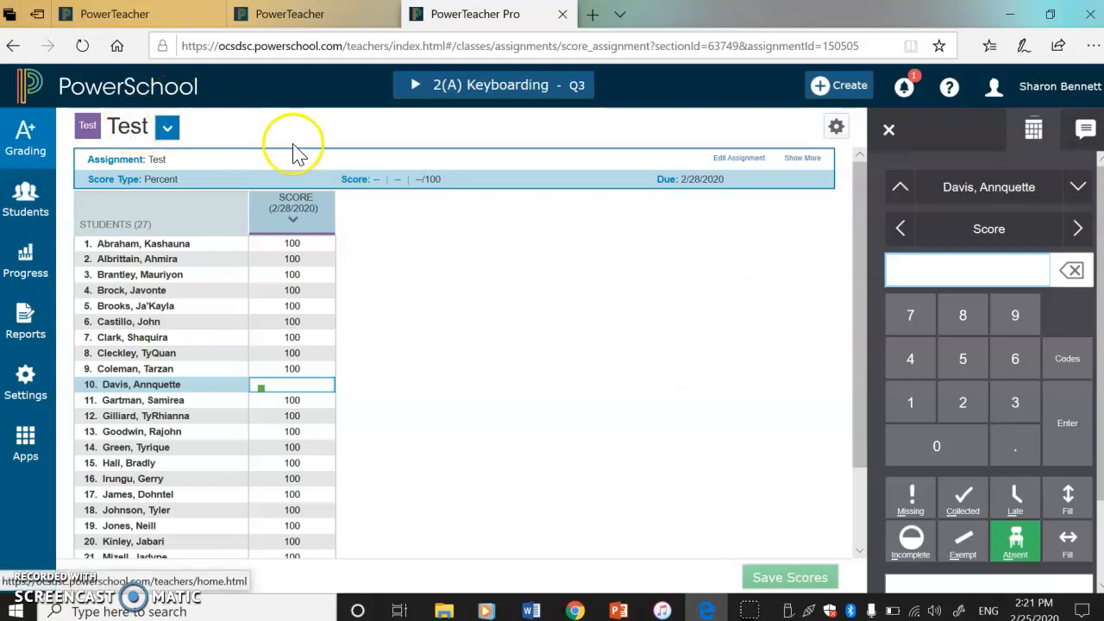
Step: Open the Test assignment's details for editing and rename the assignment Quiz 2
{"action": "left_click", "coordinate": [739, 158]}
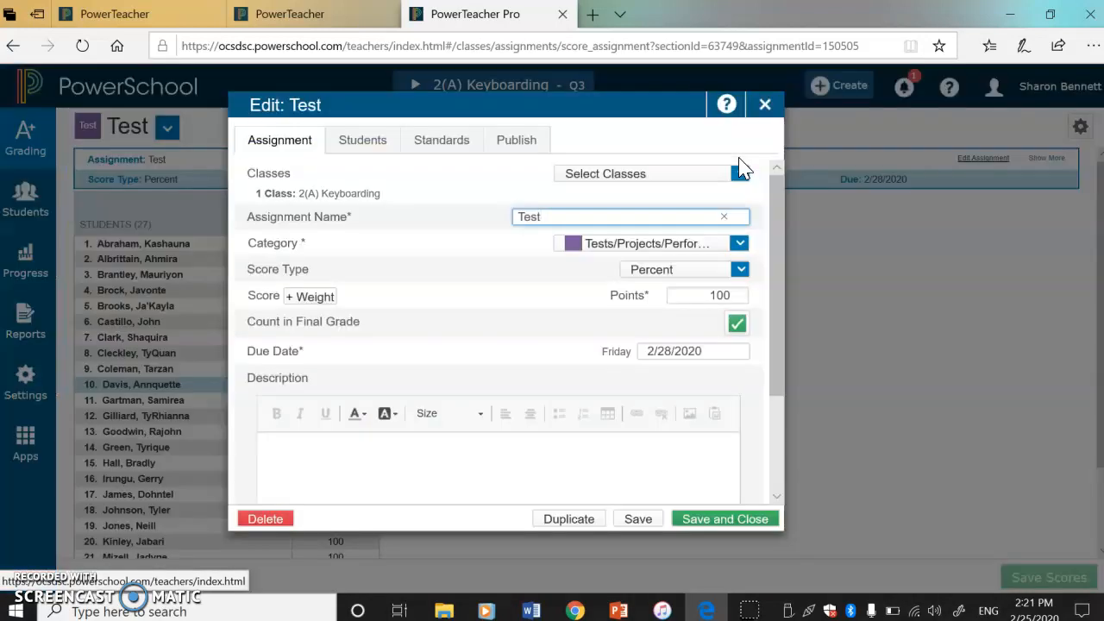
{"action": "left_click", "coordinate": [592, 258]}
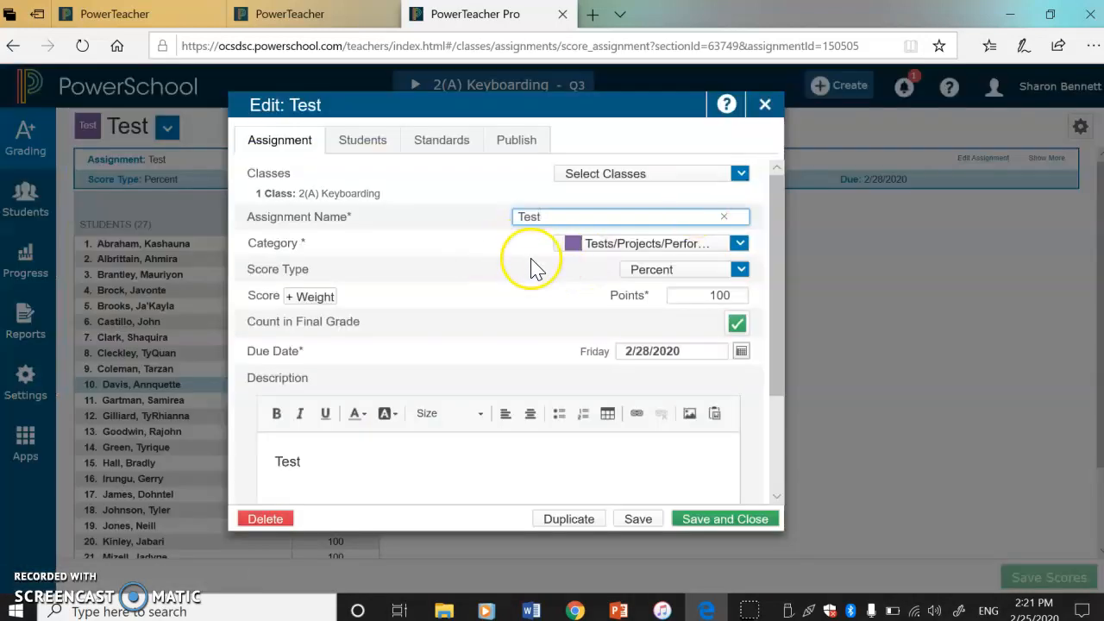
{"action": "key", "text": "BackSpace"}
{"action": "key", "text": "BackSpace"}
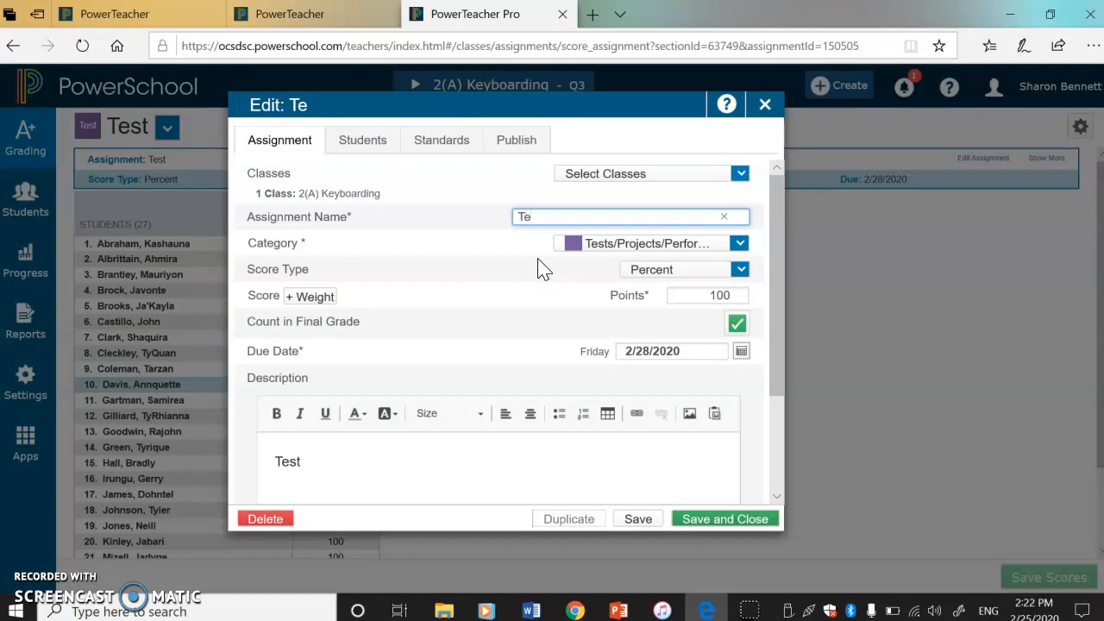
{"action": "key", "text": "BackSpace"}
{"action": "key", "text": "BackSpace"}
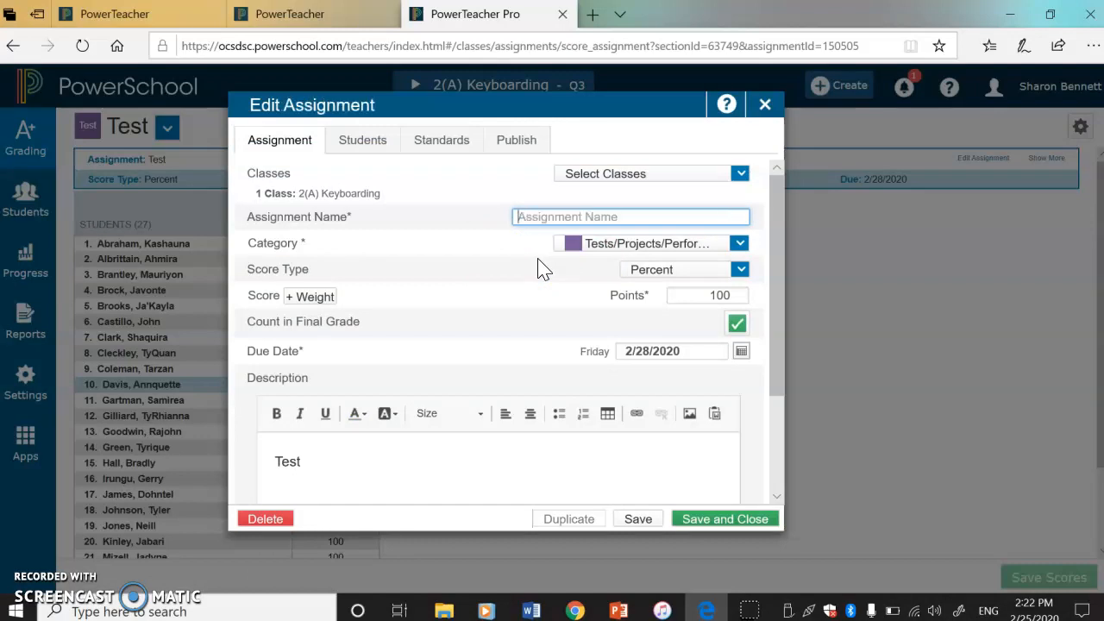
{"action": "type", "text": "Quiz"}
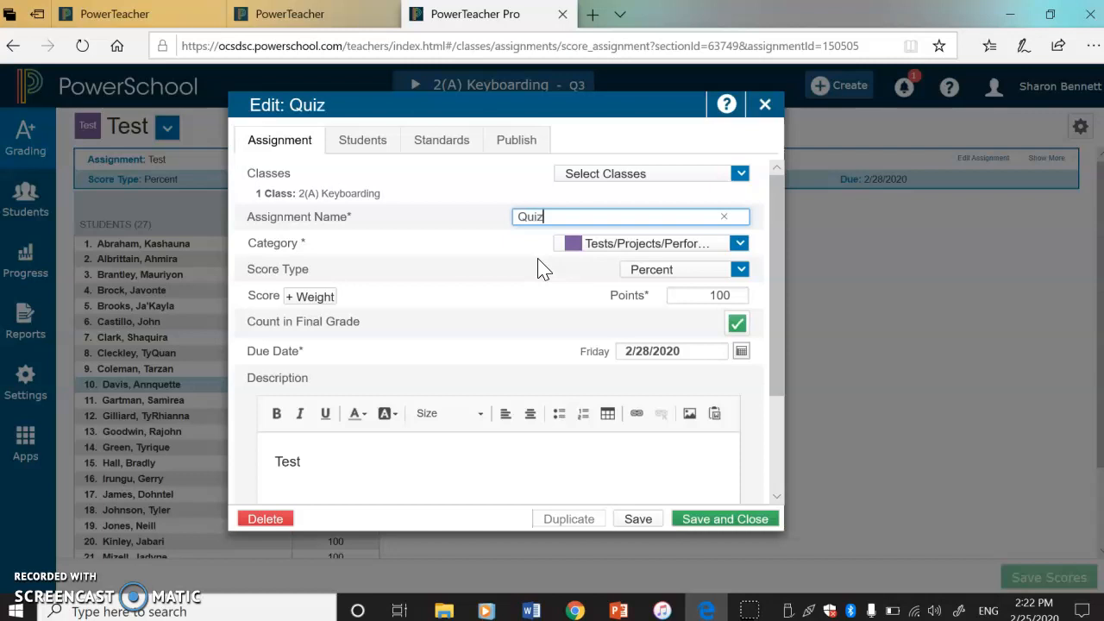
{"action": "type", "text": " 2"}
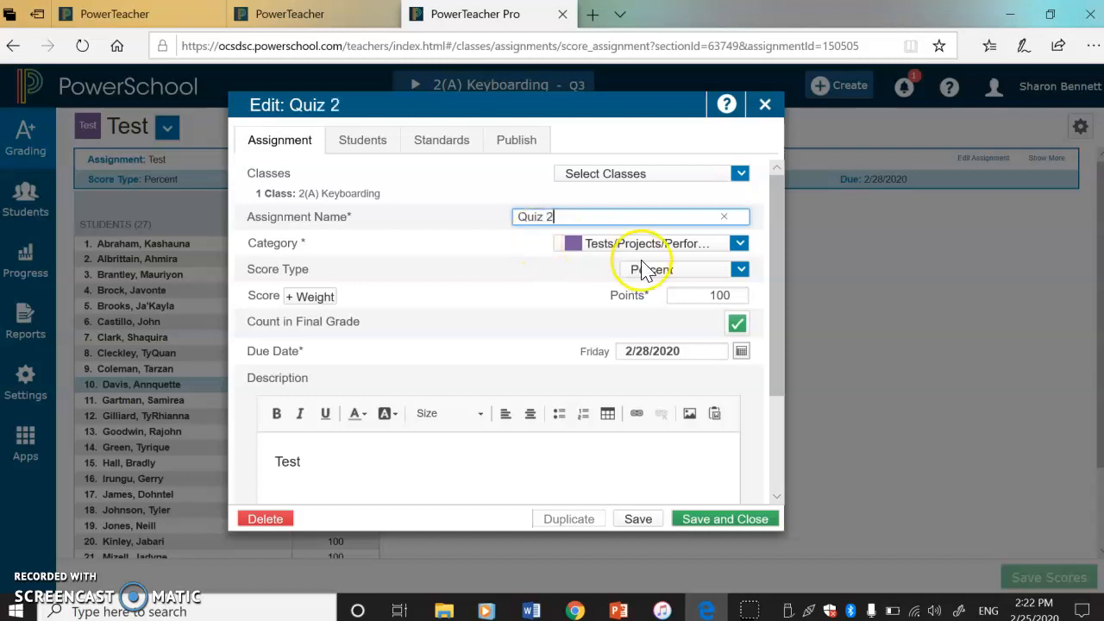
Step: Change the Quiz 2 assignment's category to Quiz/Cl.Part/Journ/NoteBk
{"action": "left_click", "coordinate": [615, 246]}
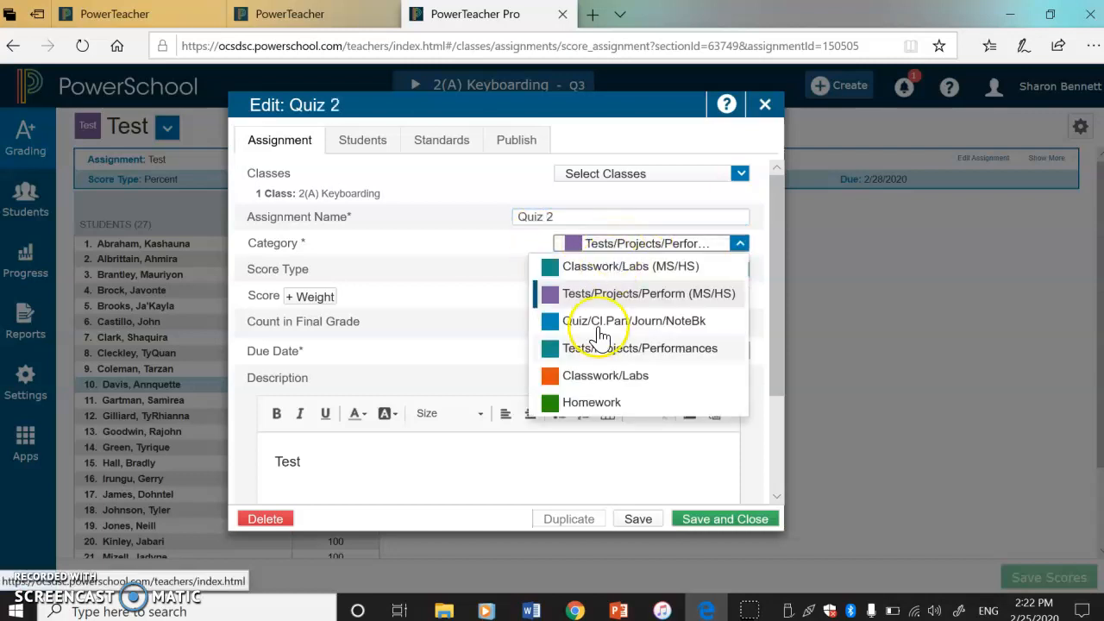
{"action": "left_click", "coordinate": [578, 322]}
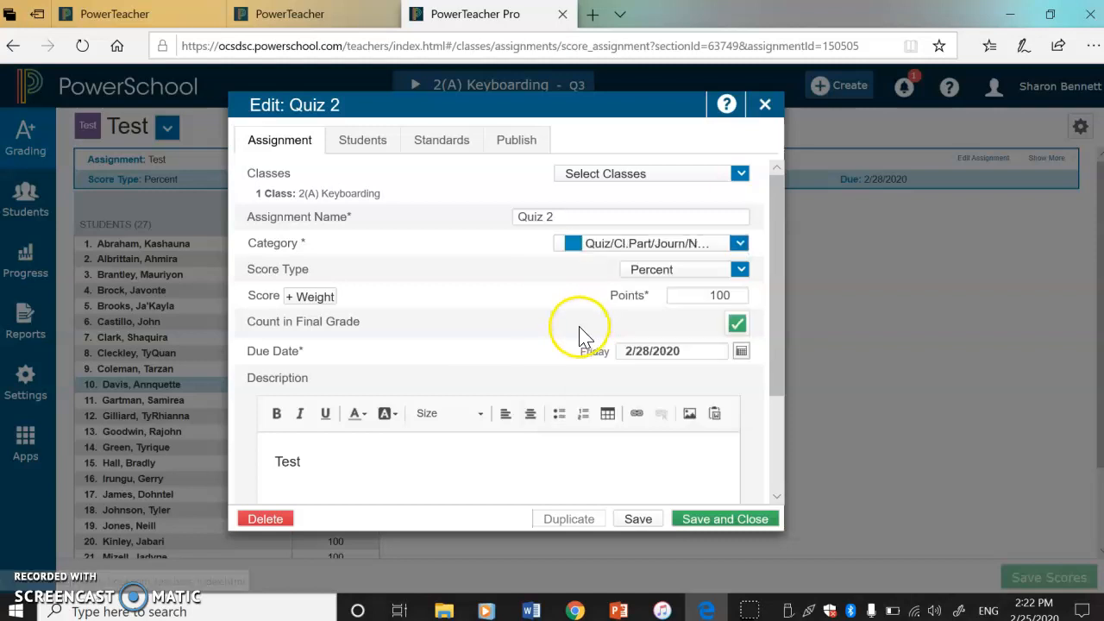
{"action": "left_click", "coordinate": [653, 351]}
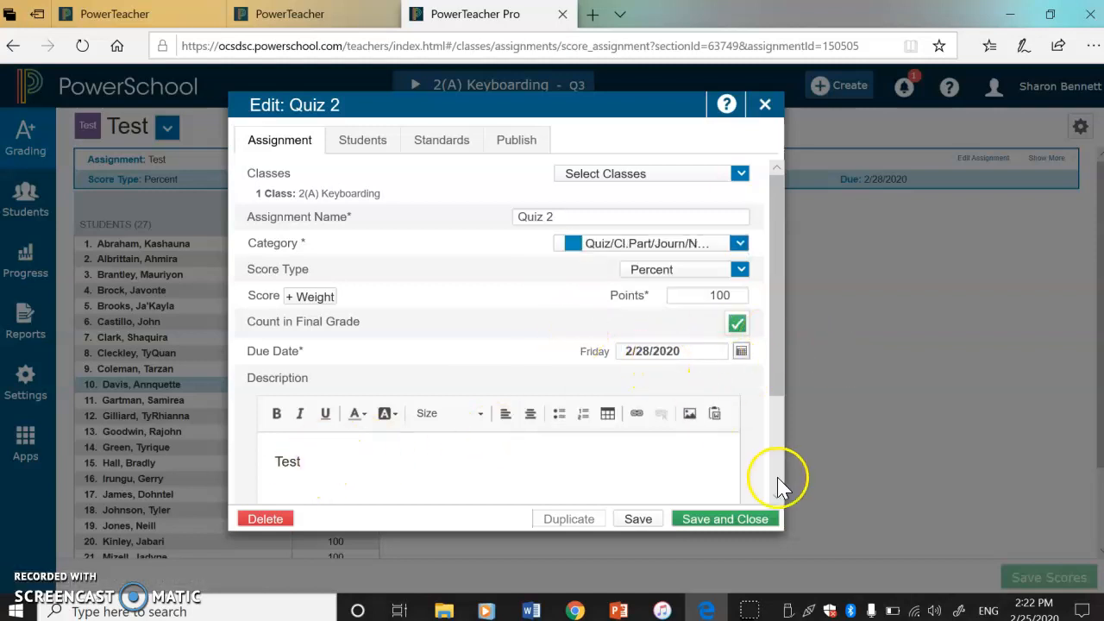
Step: Replace the assignment's description with Quiz and save the changes, keeping the assignment open
{"action": "left_click", "coordinate": [327, 472]}
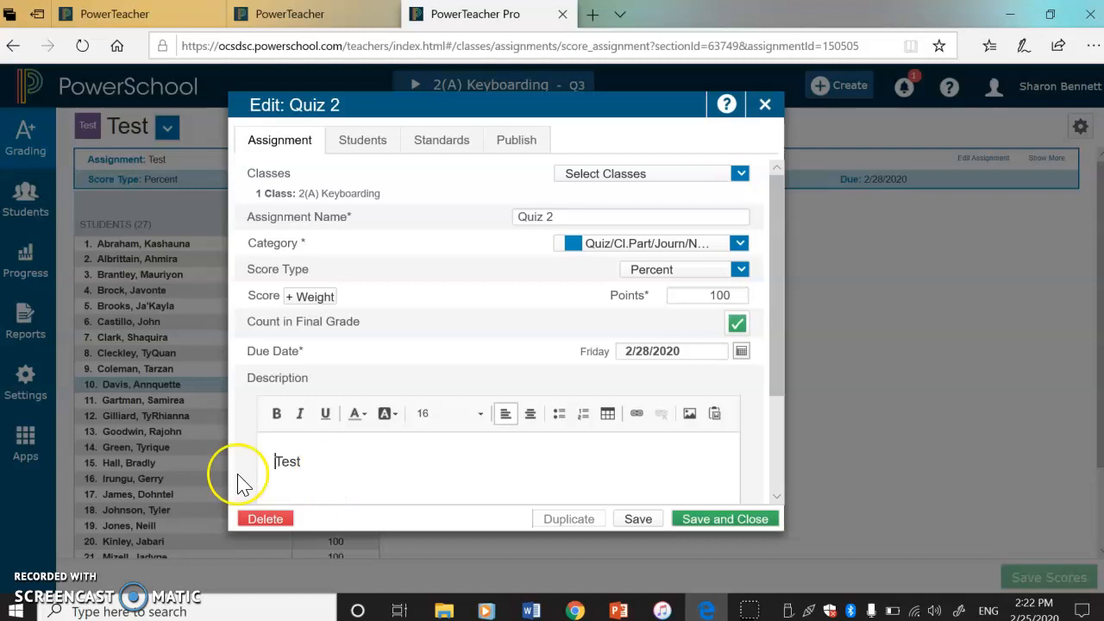
{"action": "left_click_drag", "start_coordinate": [318, 458], "coordinate": [222, 455]}
{"action": "type", "text": "Quiz"}
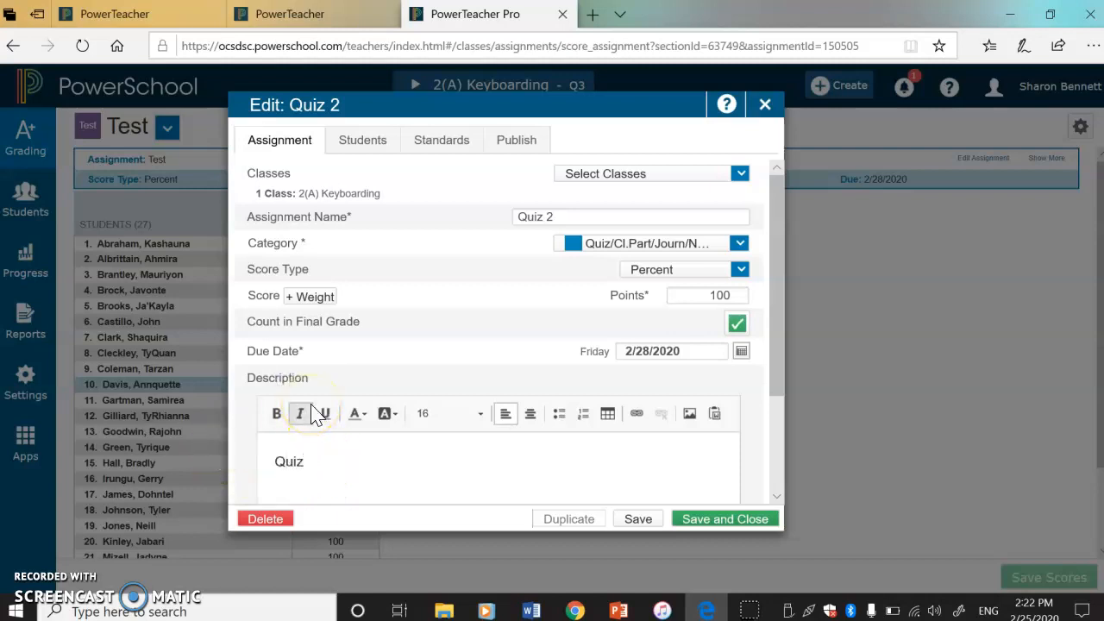
{"action": "left_click", "coordinate": [638, 519]}
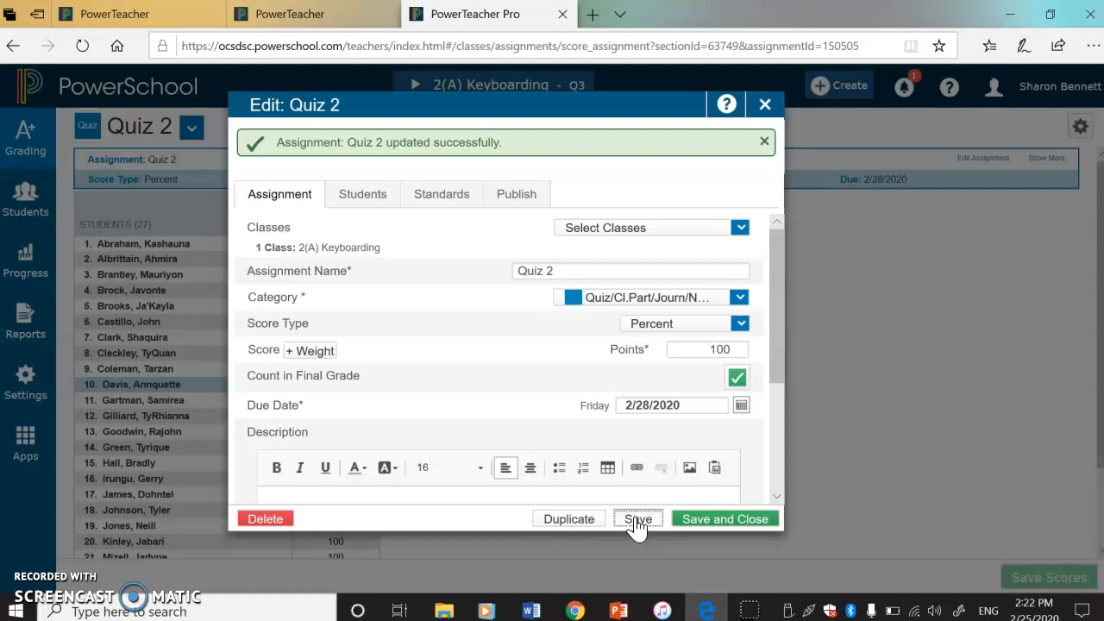
{"action": "left_click", "coordinate": [437, 410]}
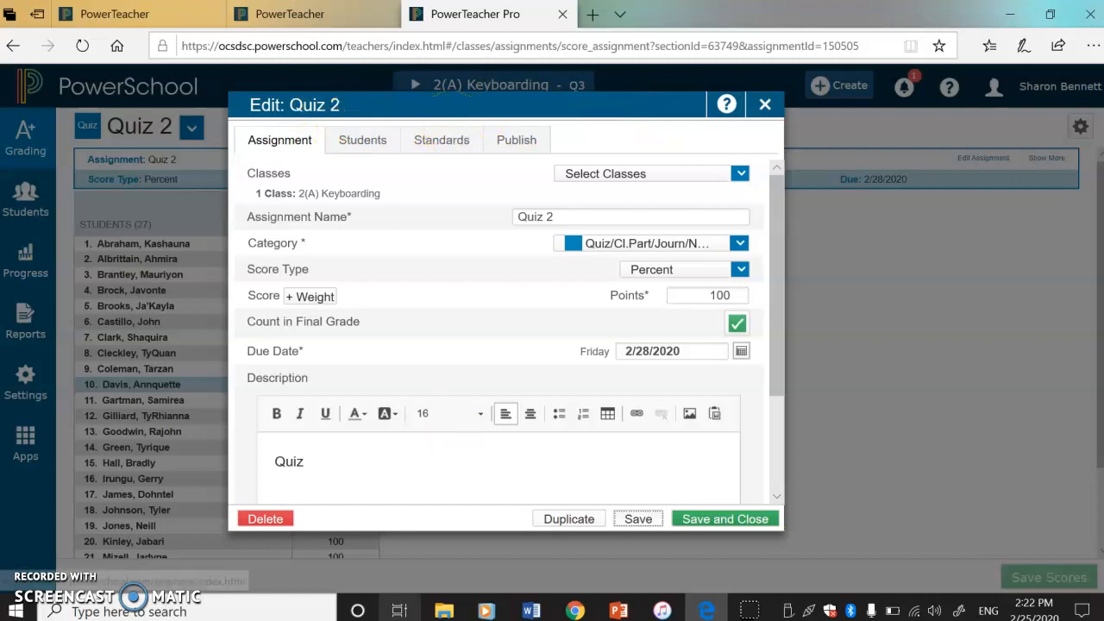
Step: Delete the Quiz 2 assignment, confirming the removal of its student scores
{"action": "left_click", "coordinate": [283, 519]}
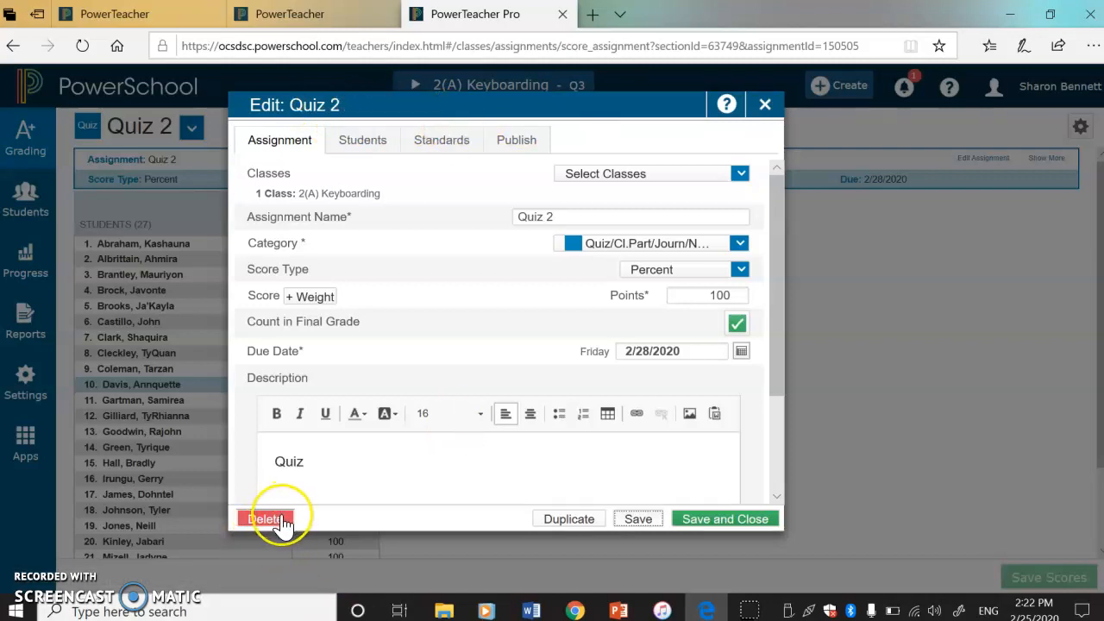
{"action": "left_click", "coordinate": [262, 522]}
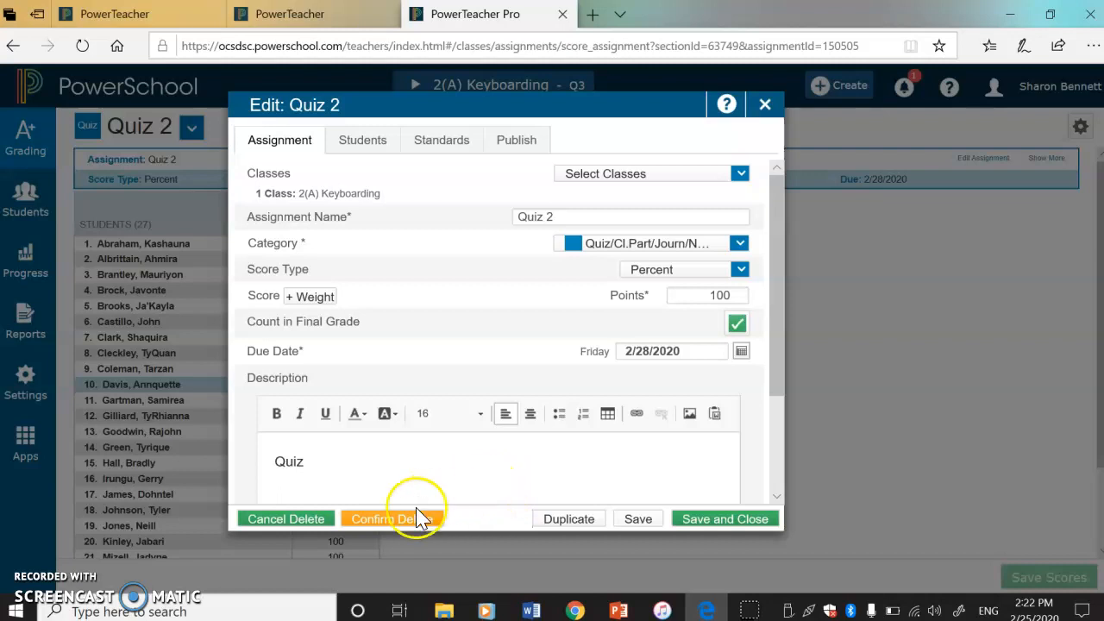
{"action": "left_click", "coordinate": [391, 519]}
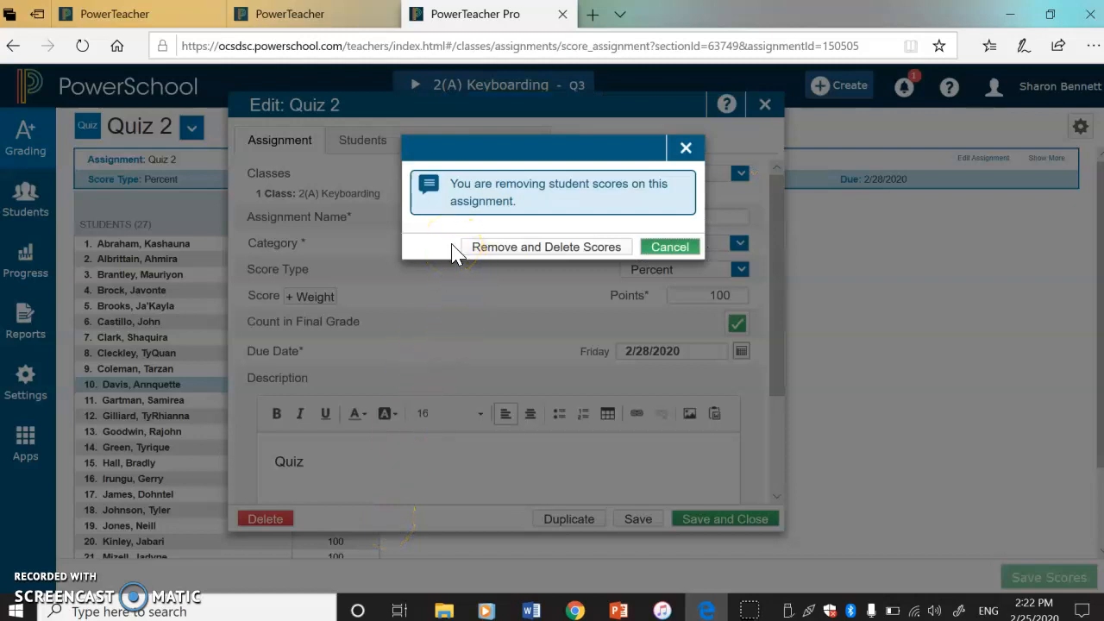
{"action": "left_click", "coordinate": [507, 249]}
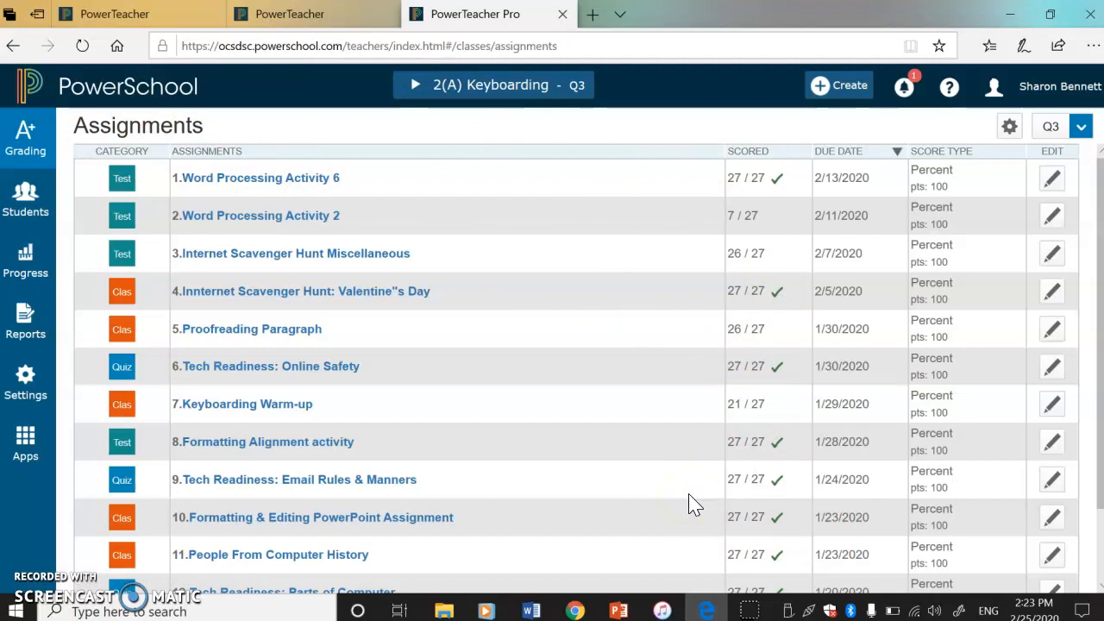
Step: Open the Keyboarding class's Scoresheet and view the second page of assignment scores
{"action": "left_click", "coordinate": [28, 138]}
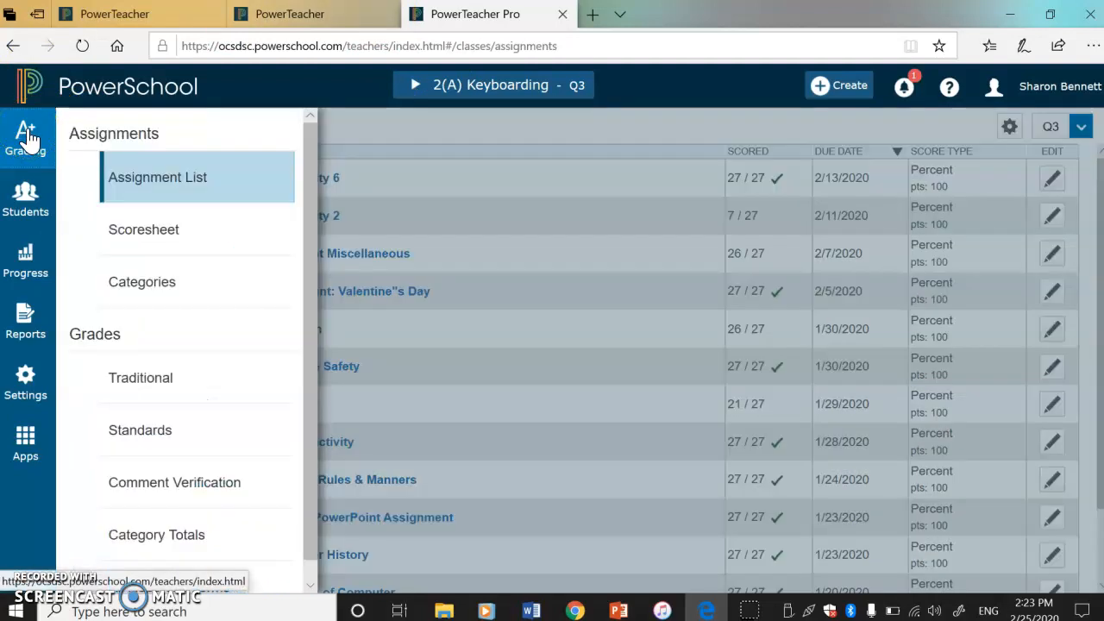
{"action": "left_click", "coordinate": [141, 234]}
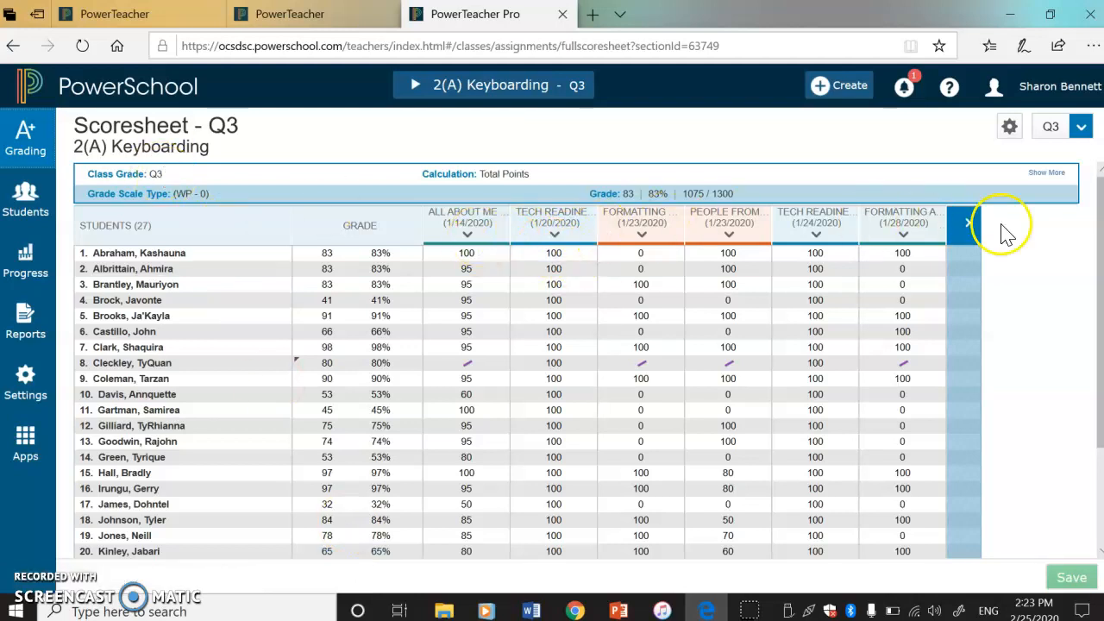
{"action": "left_click_drag", "start_coordinate": [1101, 431], "coordinate": [1087, 527]}
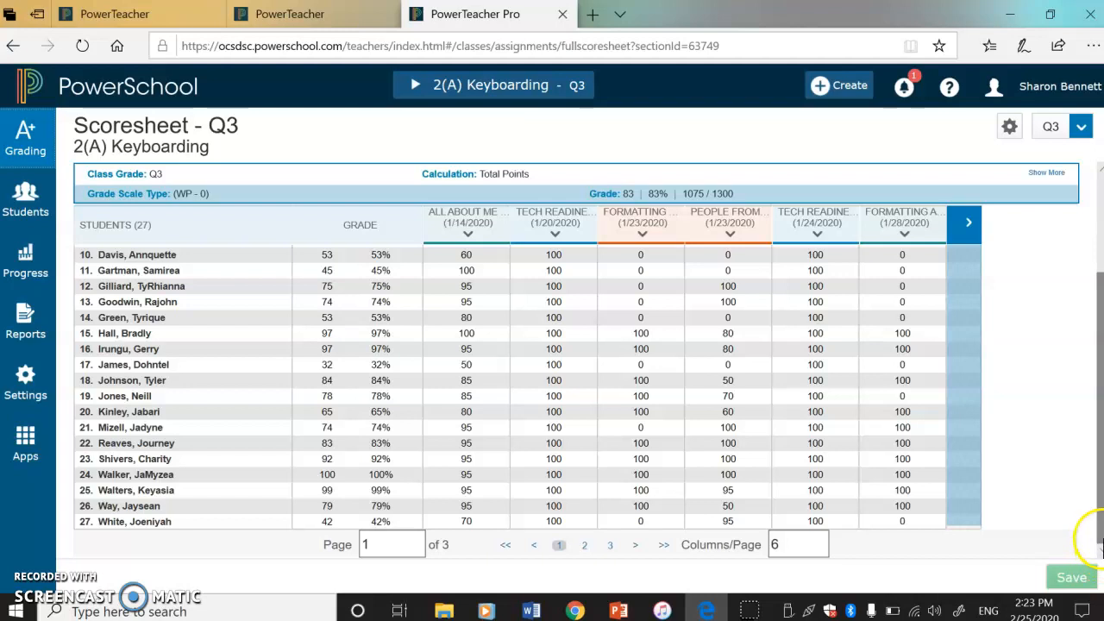
{"action": "left_click", "coordinate": [585, 547]}
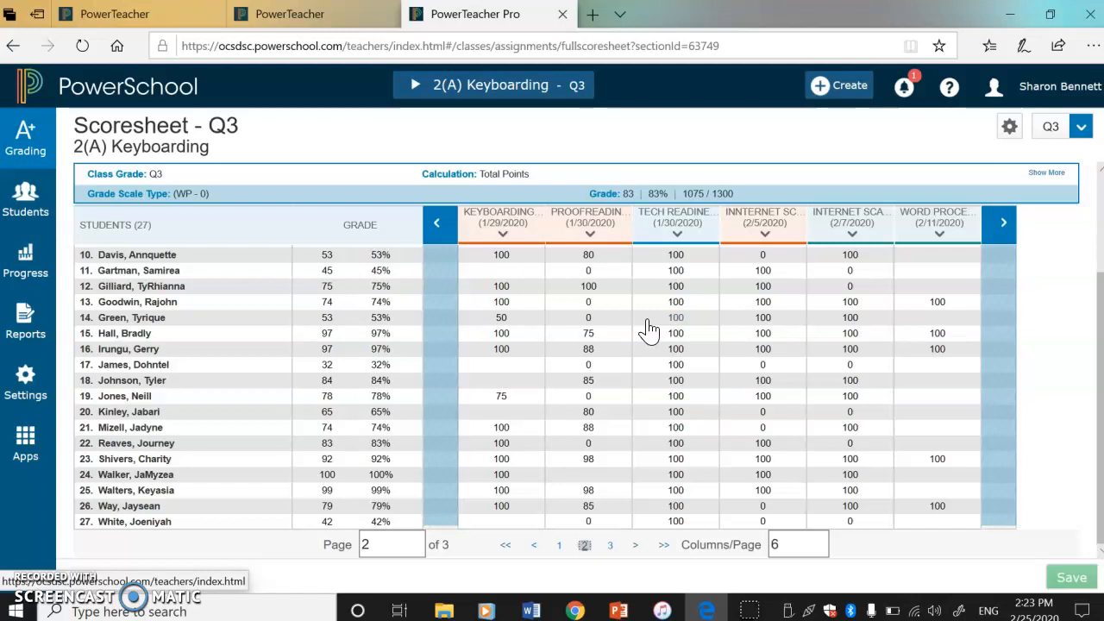
Step: Sign out of the teacher account and switch to the PowerPoint slide show with the Guided Practice slide
{"action": "left_click", "coordinate": [1066, 89]}
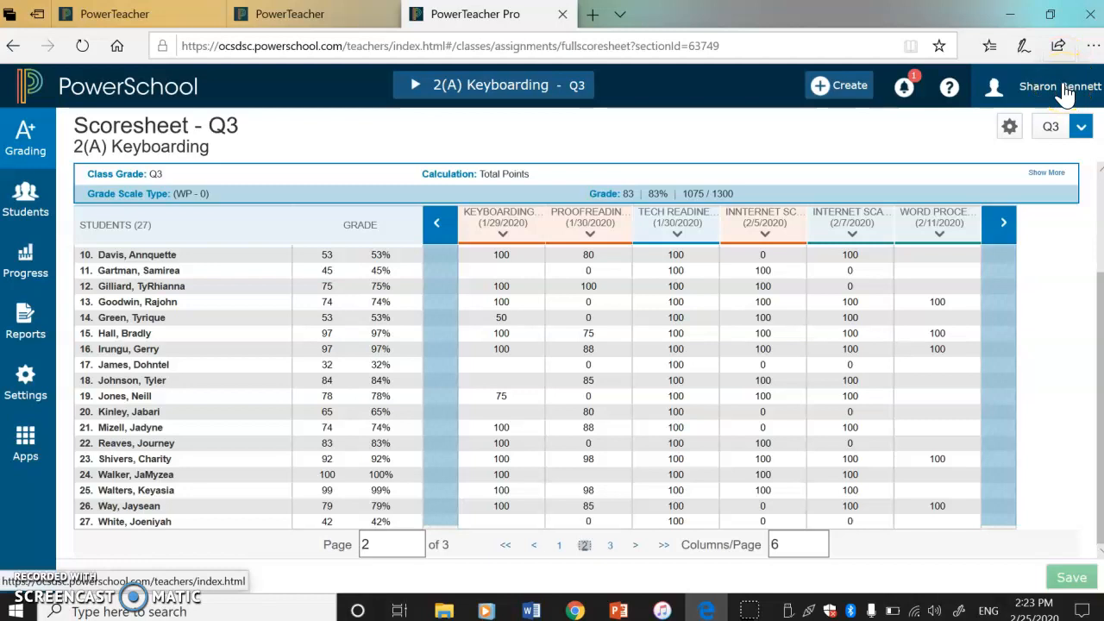
{"action": "left_click", "coordinate": [1066, 93]}
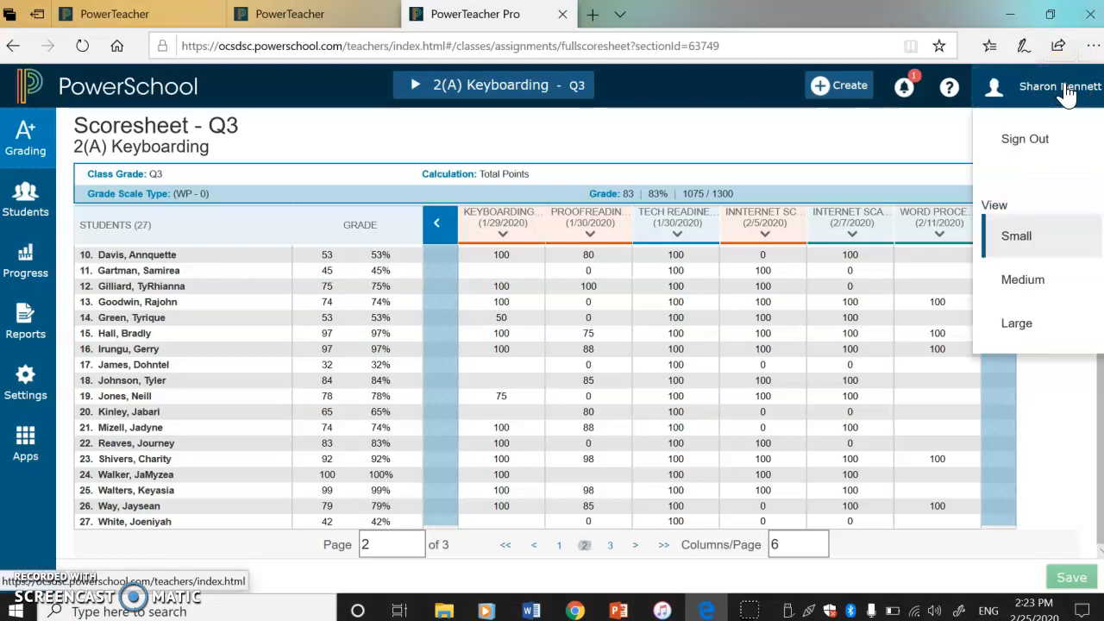
{"action": "left_click", "coordinate": [1025, 142]}
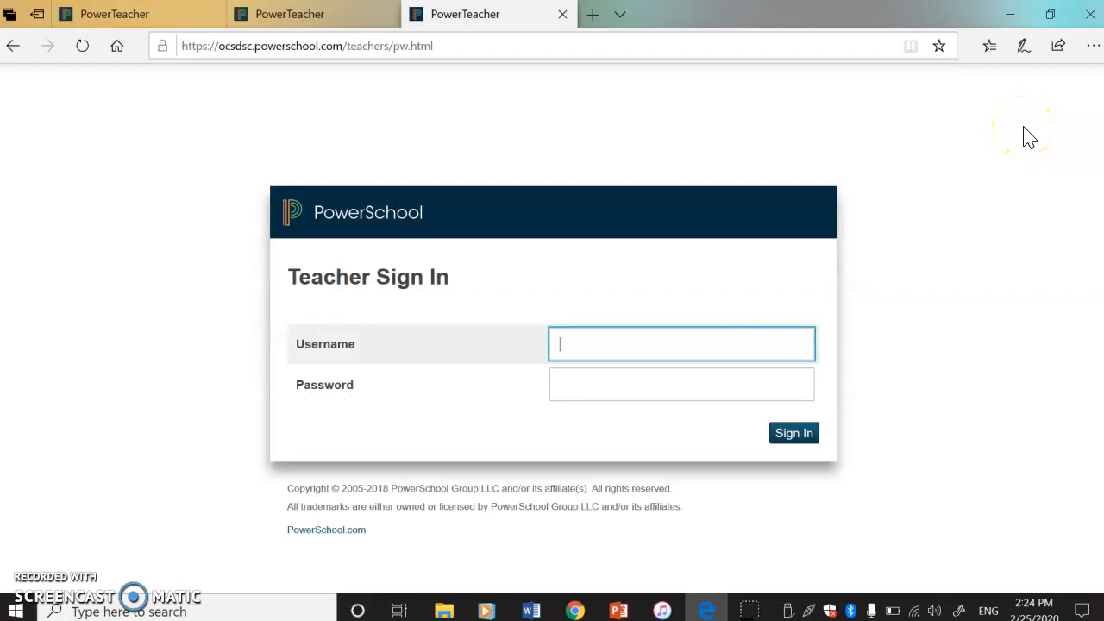
{"action": "left_click", "coordinate": [622, 604]}
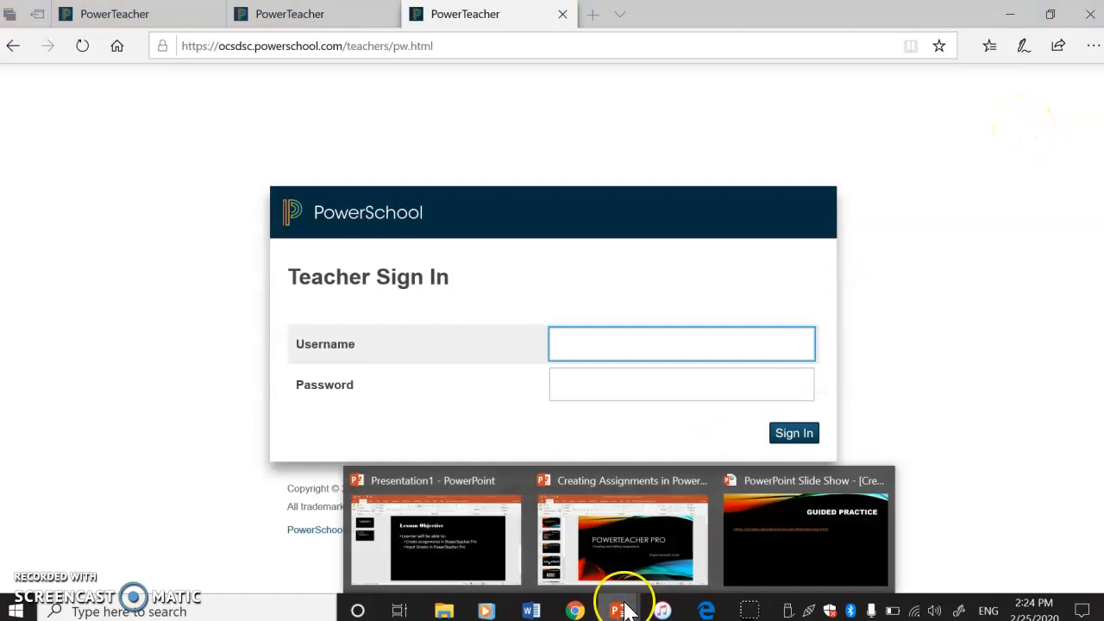
{"action": "left_click", "coordinate": [782, 537]}
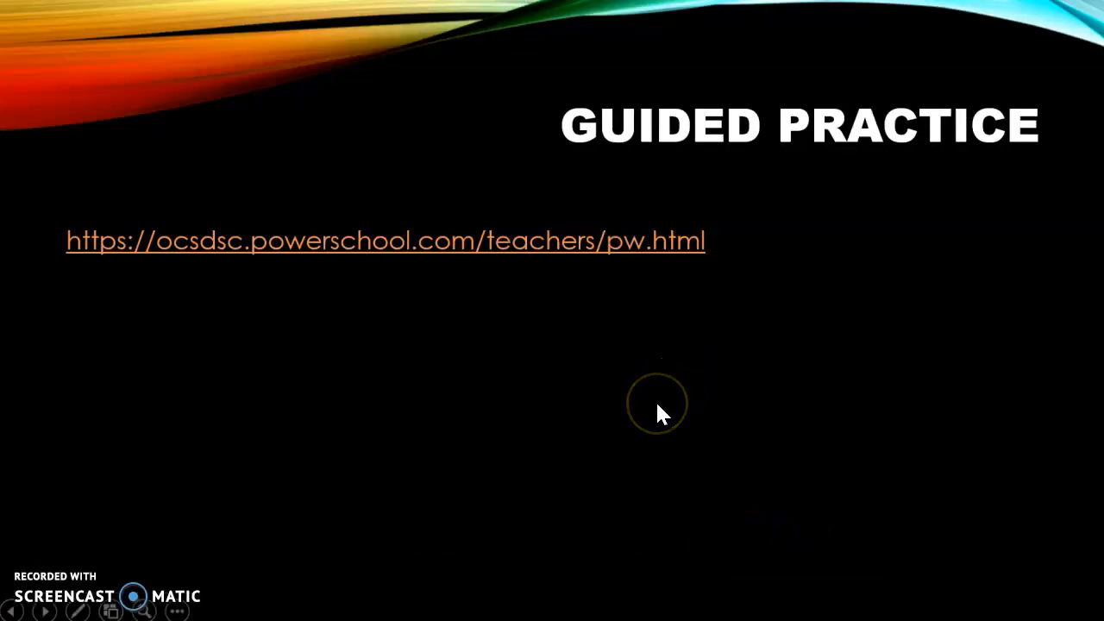